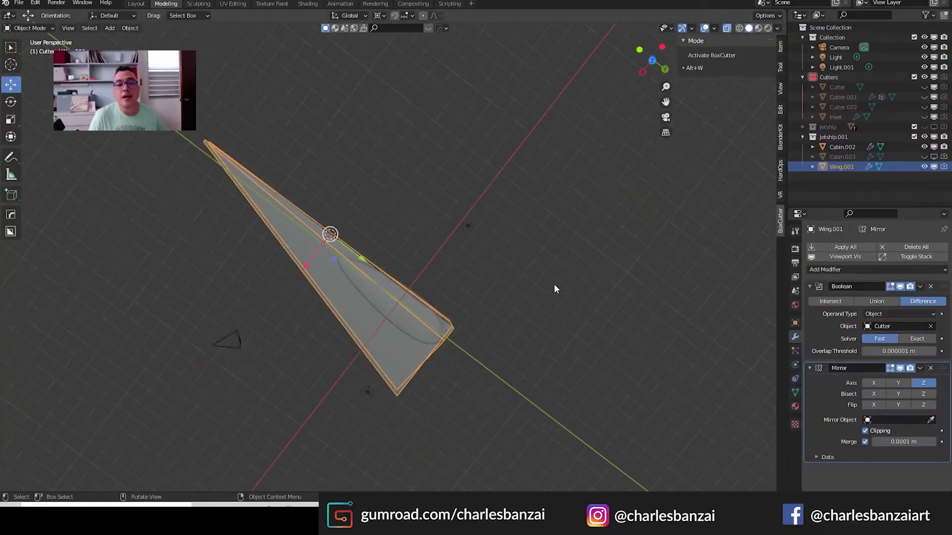
- Slide Wing.001 0.77922 m along X with the Move gizmo, orbiting to check it
{"action": "mouse_move", "coordinate": [554, 289]}
{"action": "middle_mouse_down"}
{"action": "mouse_move", "coordinate": [574, 257]}
{"action": "mouse_move", "coordinate": [589, 183]}
{"action": "mouse_move", "coordinate": [544, 314]}
{"action": "middle_mouse_up"}
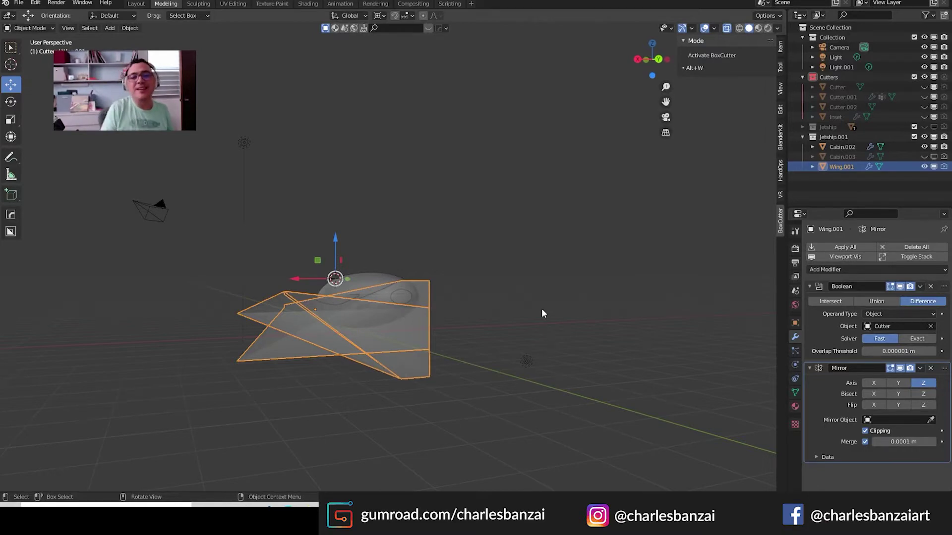
{"action": "mouse_move", "coordinate": [508, 221]}
{"action": "middle_mouse_down"}
{"action": "mouse_move", "coordinate": [504, 274]}
{"action": "mouse_move", "coordinate": [541, 328]}
{"action": "middle_mouse_up"}
{"action": "mouse_move", "coordinate": [420, 281]}
{"action": "middle_mouse_down"}
{"action": "mouse_move", "coordinate": [413, 273]}
{"action": "mouse_move", "coordinate": [519, 138]}
{"action": "mouse_move", "coordinate": [554, 183]}
{"action": "mouse_move", "coordinate": [546, 193]}
{"action": "middle_mouse_up"}
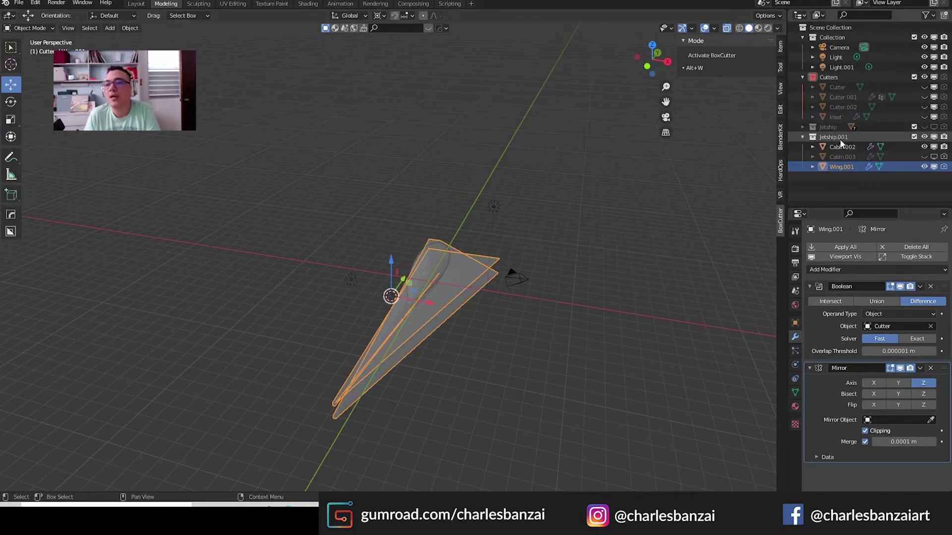
{"action": "scroll", "coordinate": [511, 243], "scroll_direction": "down", "scroll_amount": 2}
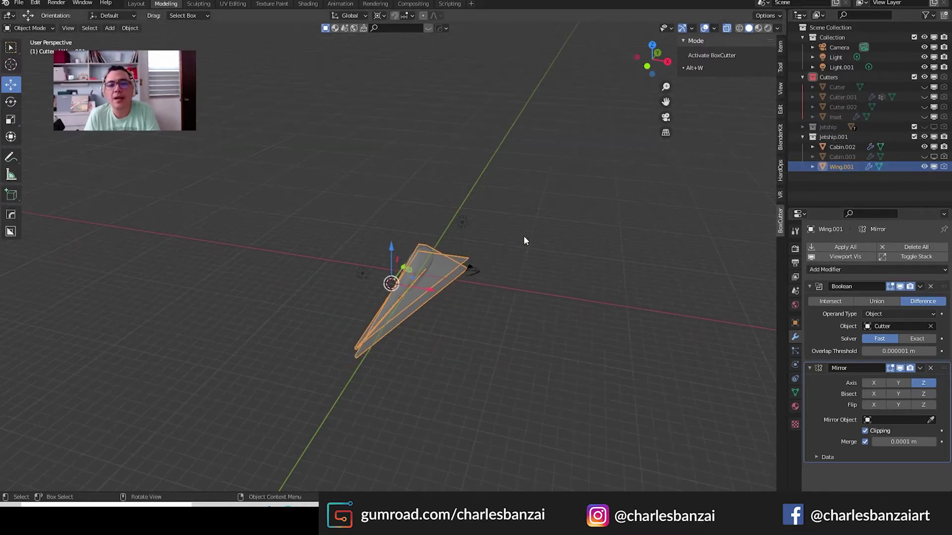
{"action": "mouse_move", "coordinate": [524, 241]}
{"action": "middle_mouse_down"}
{"action": "mouse_move", "coordinate": [551, 212]}
{"action": "mouse_move", "coordinate": [593, 238]}
{"action": "middle_mouse_up"}
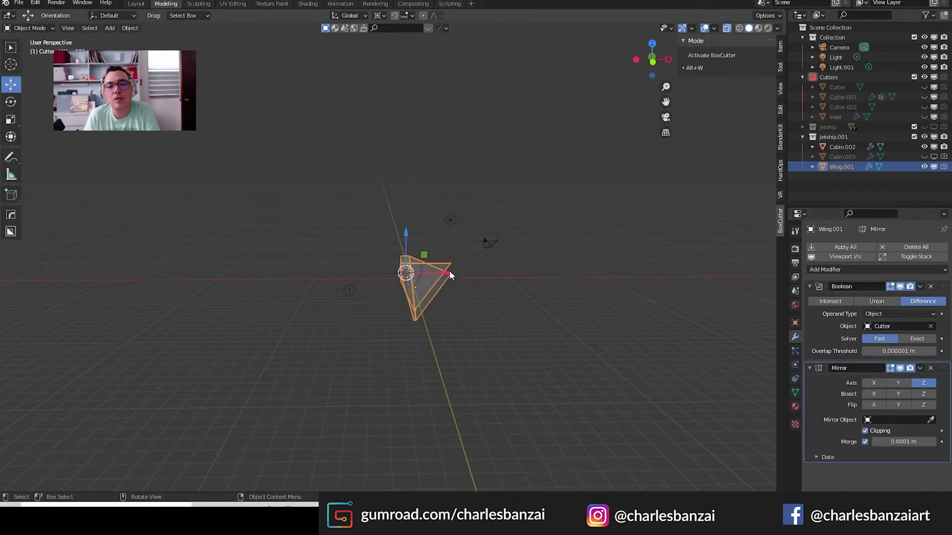
{"action": "left_click_drag", "start_coordinate": [449, 273], "coordinate": [466, 272]}
{"action": "scroll", "coordinate": [474, 261], "scroll_direction": "up", "scroll_amount": 2}
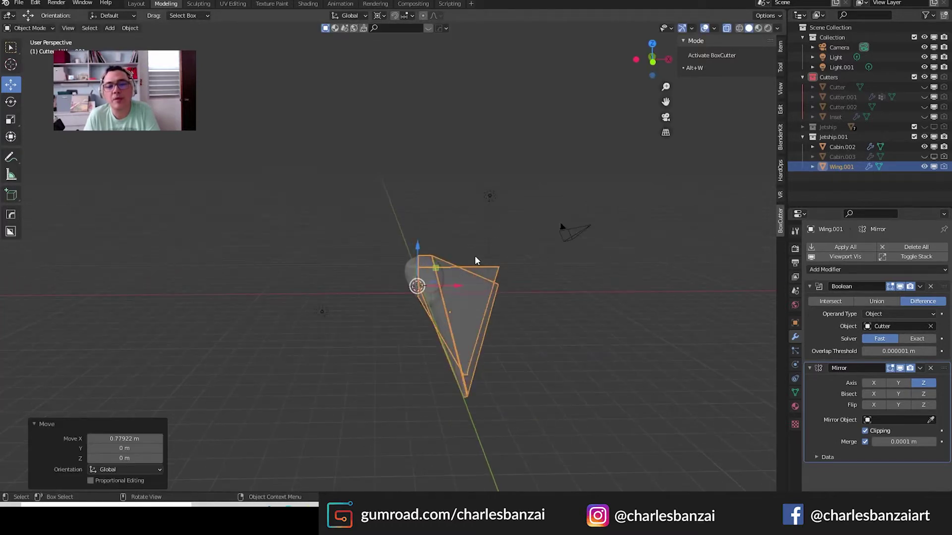
{"action": "mouse_move", "coordinate": [475, 259]}
{"action": "middle_mouse_down"}
{"action": "mouse_move", "coordinate": [522, 251]}
{"action": "mouse_move", "coordinate": [505, 294]}
{"action": "mouse_move", "coordinate": [580, 203]}
{"action": "mouse_move", "coordinate": [661, 247]}
{"action": "mouse_move", "coordinate": [757, 229]}
{"action": "mouse_move", "coordinate": [248, 335]}
{"action": "middle_mouse_up"}
- Move Cabin.002 0.48032 m along X, 0.56018 m along Z, then 0.46786 m along X
{"action": "left_click", "coordinate": [348, 290]}
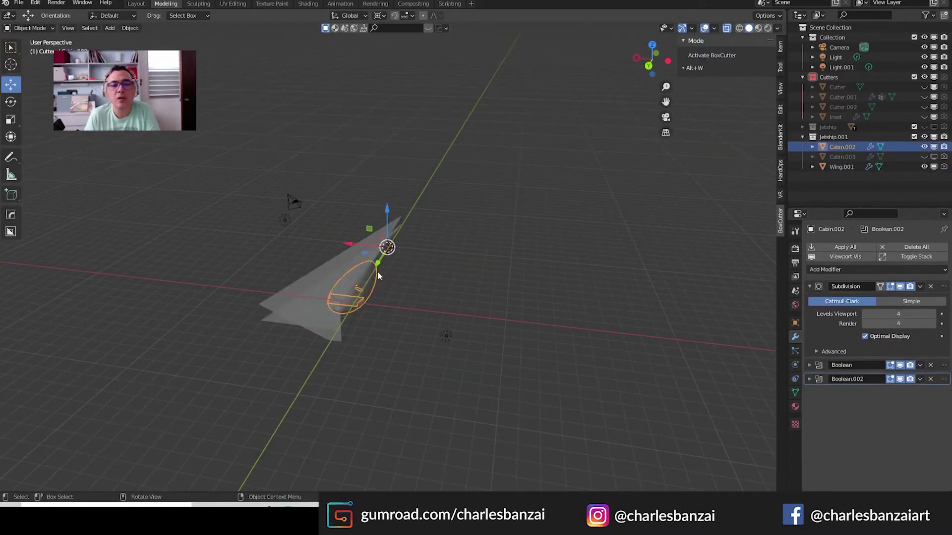
{"action": "left_click_drag", "start_coordinate": [354, 248], "coordinate": [361, 252]}
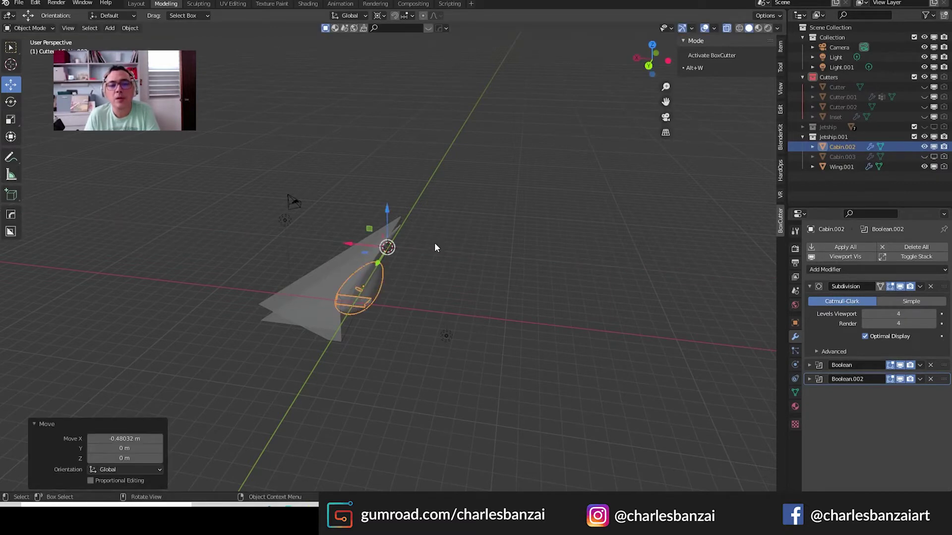
{"action": "mouse_move", "coordinate": [435, 248]}
{"action": "middle_mouse_down"}
{"action": "mouse_move", "coordinate": [444, 256]}
{"action": "mouse_move", "coordinate": [299, 230]}
{"action": "mouse_move", "coordinate": [585, 254]}
{"action": "mouse_move", "coordinate": [597, 272]}
{"action": "mouse_move", "coordinate": [543, 288]}
{"action": "mouse_move", "coordinate": [537, 257]}
{"action": "mouse_move", "coordinate": [683, 253]}
{"action": "mouse_move", "coordinate": [727, 262]}
{"action": "middle_mouse_up"}
{"action": "left_click_drag", "start_coordinate": [410, 243], "coordinate": [444, 256]}
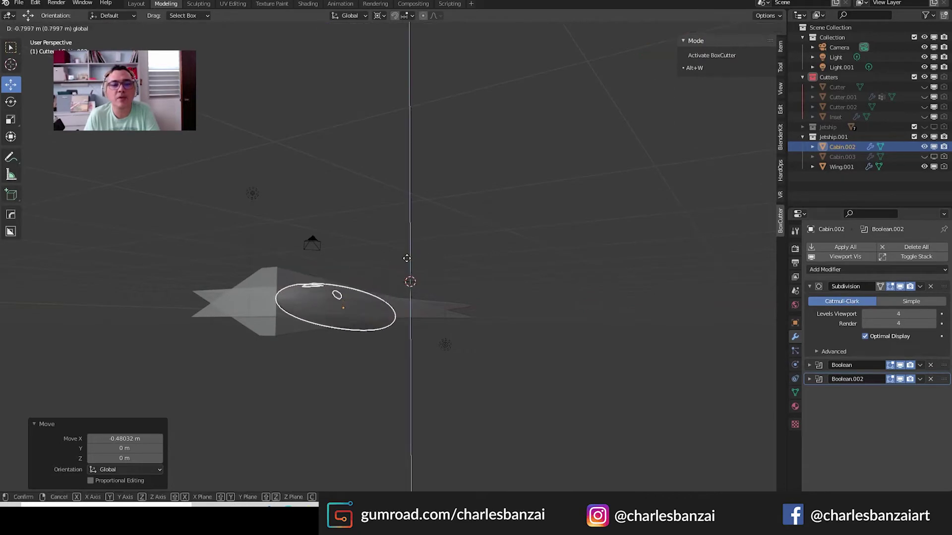
{"action": "mouse_move", "coordinate": [443, 252]}
{"action": "middle_mouse_down"}
{"action": "mouse_move", "coordinate": [311, 263]}
{"action": "mouse_move", "coordinate": [268, 290]}
{"action": "middle_mouse_up"}
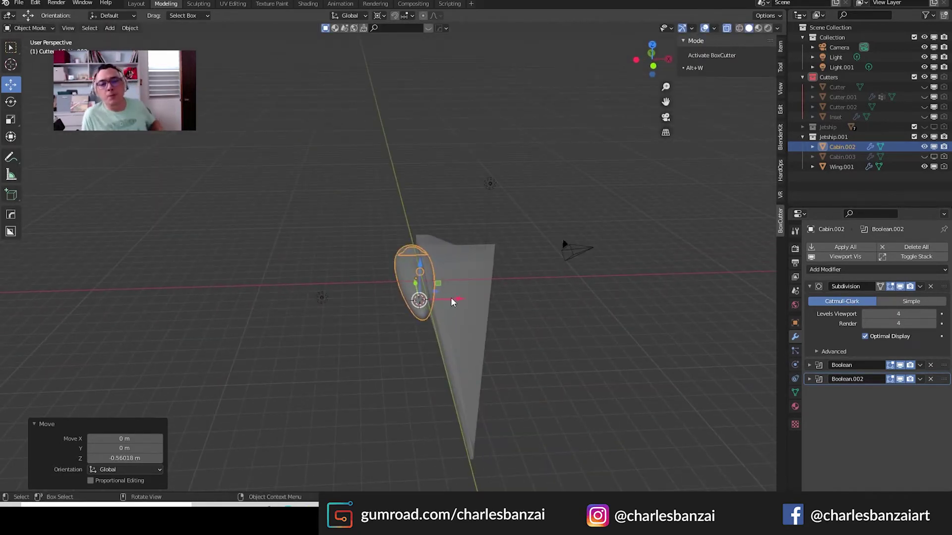
{"action": "left_click_drag", "start_coordinate": [451, 298], "coordinate": [456, 298]}
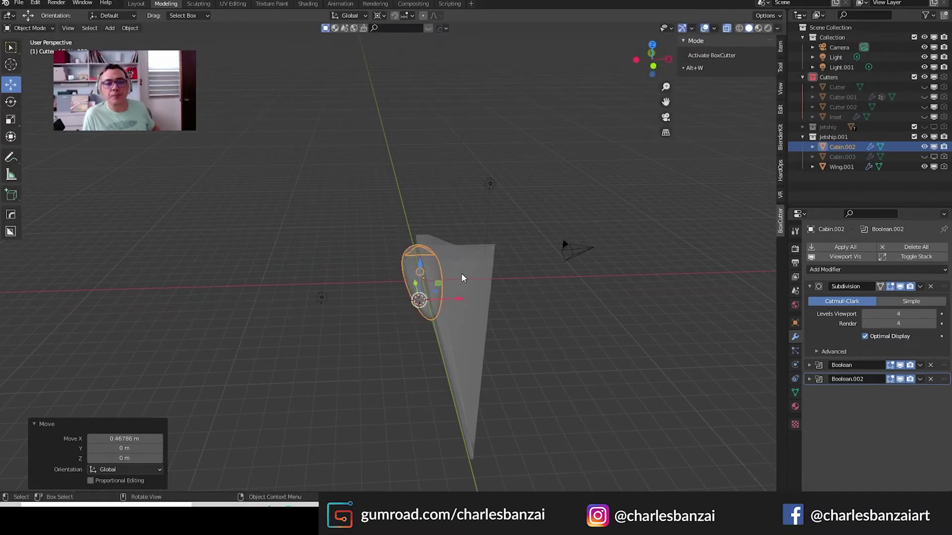
{"action": "middle_click_drag", "start_coordinate": [467, 258], "coordinate": [574, 215]}
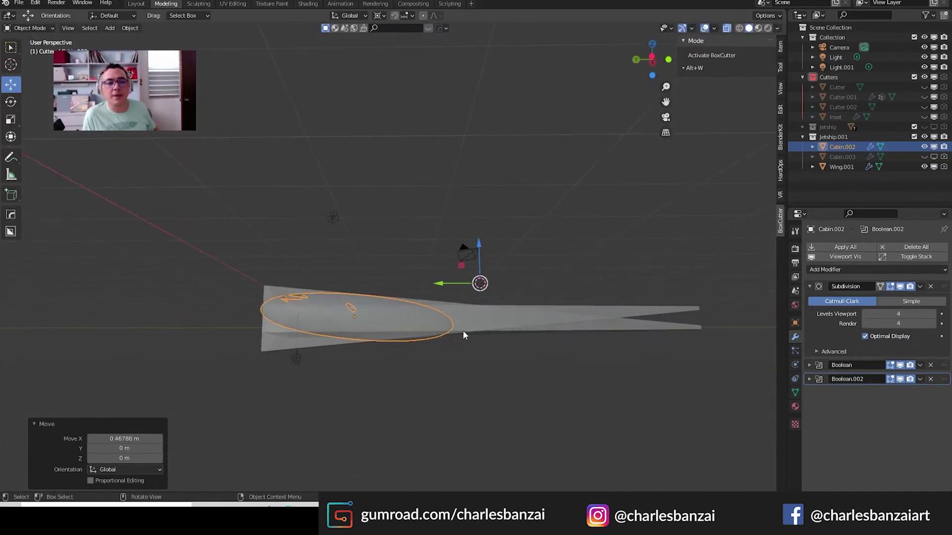
- Tilt Cabin.002 slightly about X, raise it along Z, then deselect it
{"action": "key", "text": "shift+space"}
{"action": "key", "text": "r"}
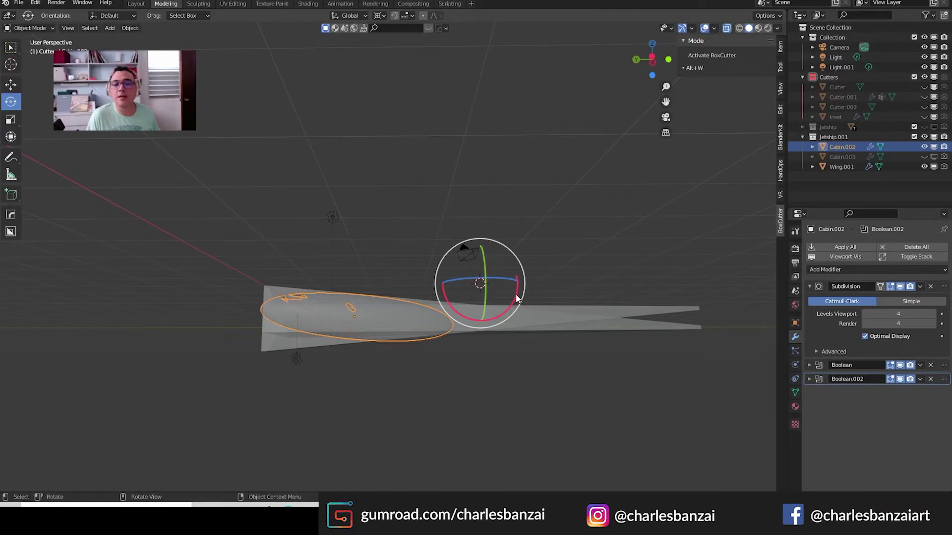
{"action": "left_click_drag", "start_coordinate": [516, 296], "coordinate": [516, 295]}
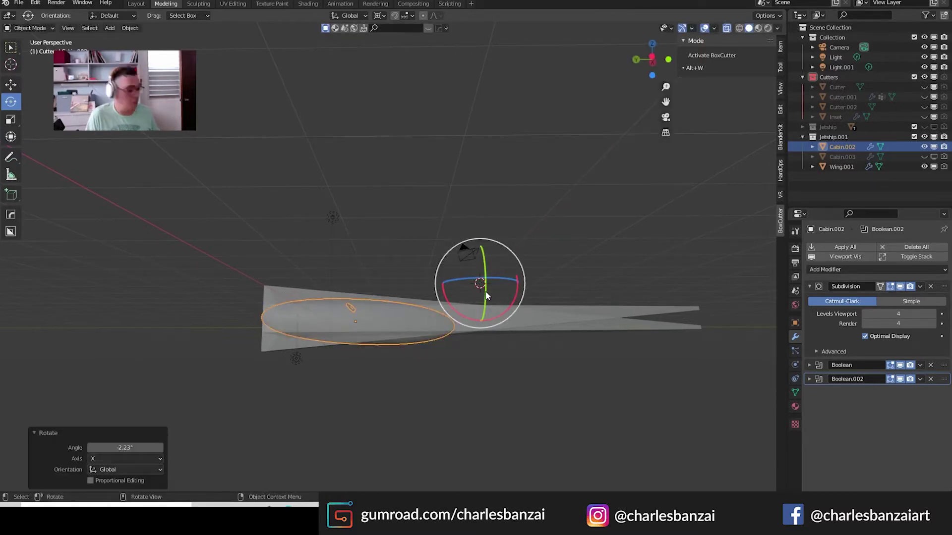
{"action": "key", "text": "shift+space"}
{"action": "key", "text": "g"}
{"action": "left_click_drag", "start_coordinate": [480, 248], "coordinate": [489, 233]}
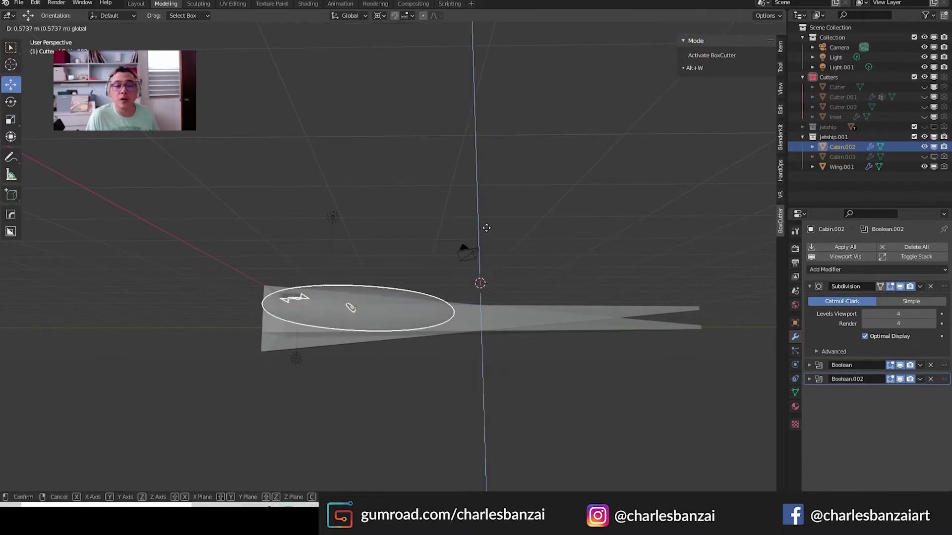
{"action": "left_click", "coordinate": [553, 226]}
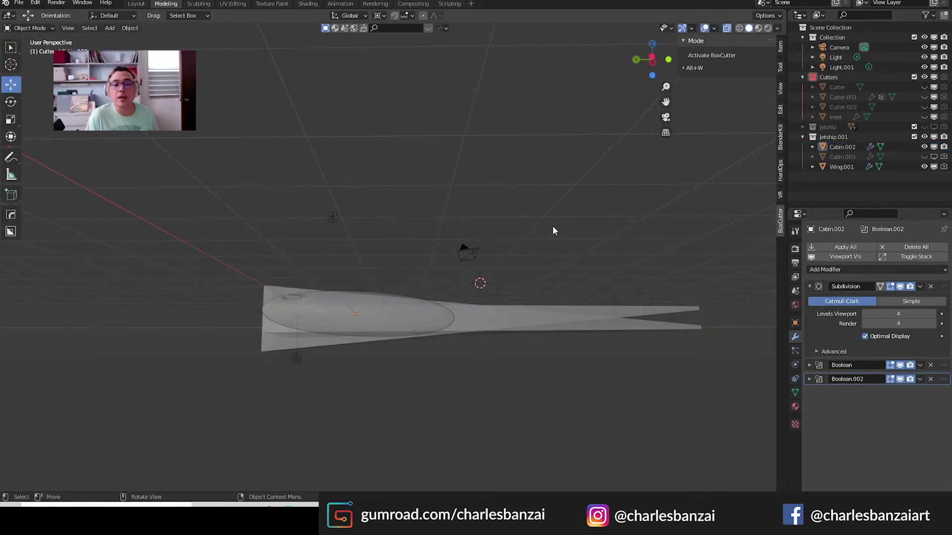
- Inspect the carved cockpit on the wing in Material Preview and Rendered shading
{"action": "middle_click_drag", "start_coordinate": [553, 226], "coordinate": [435, 252]}
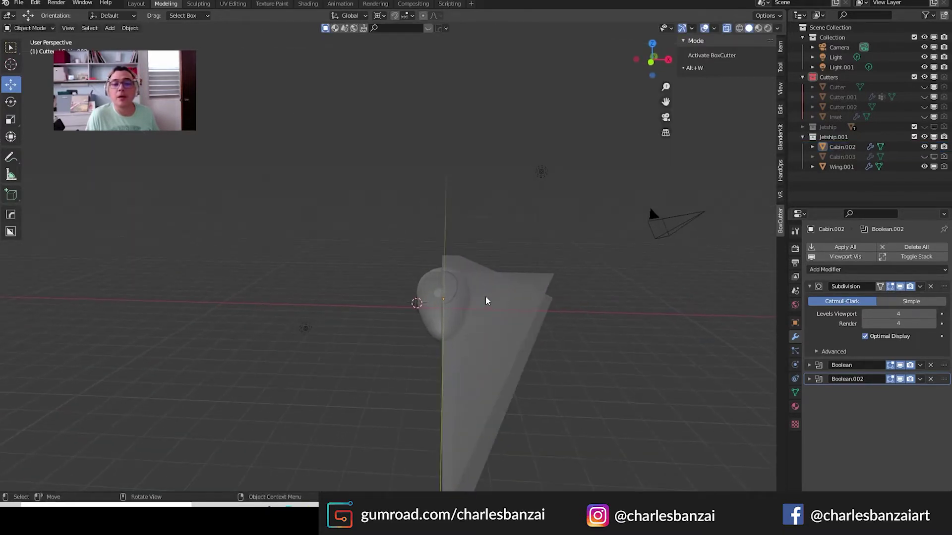
{"action": "middle_click_drag", "start_coordinate": [487, 294], "coordinate": [483, 368]}
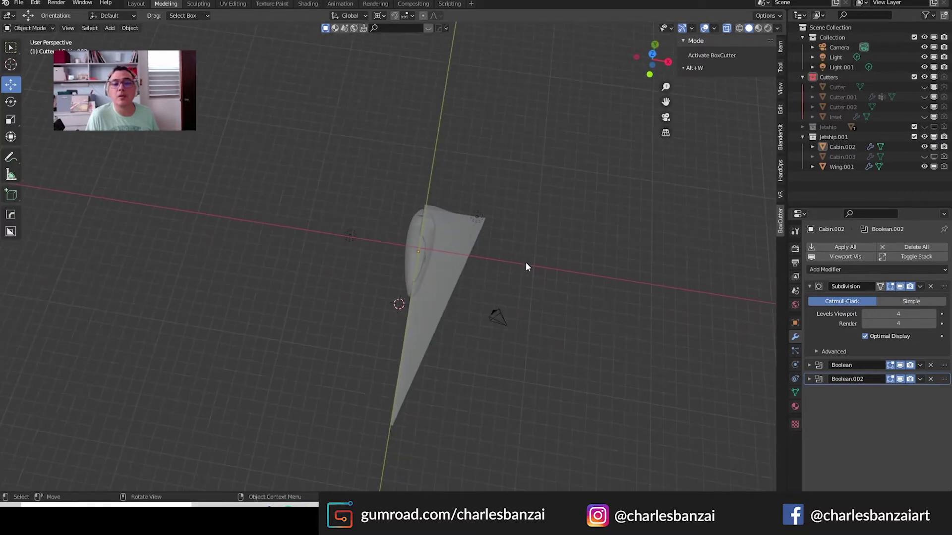
{"action": "middle_click_drag", "start_coordinate": [526, 261], "coordinate": [534, 277]}
{"action": "scroll", "coordinate": [513, 271], "scroll_direction": "up", "scroll_amount": 3}
{"action": "scroll", "coordinate": [513, 270], "scroll_direction": "up", "scroll_amount": 2}
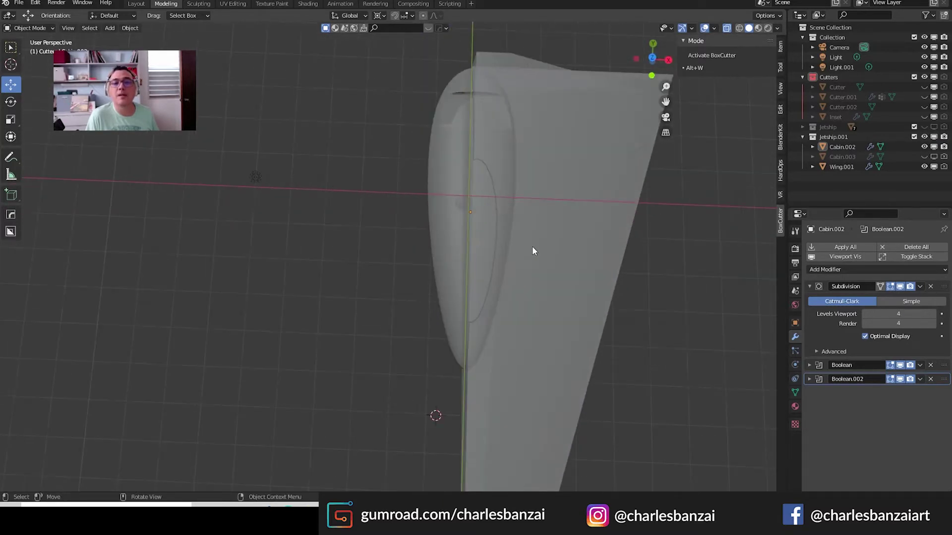
{"action": "mouse_move", "coordinate": [537, 219]}
{"action": "middle_mouse_down"}
{"action": "mouse_move", "coordinate": [584, 162]}
{"action": "mouse_move", "coordinate": [550, 242]}
{"action": "middle_mouse_up"}
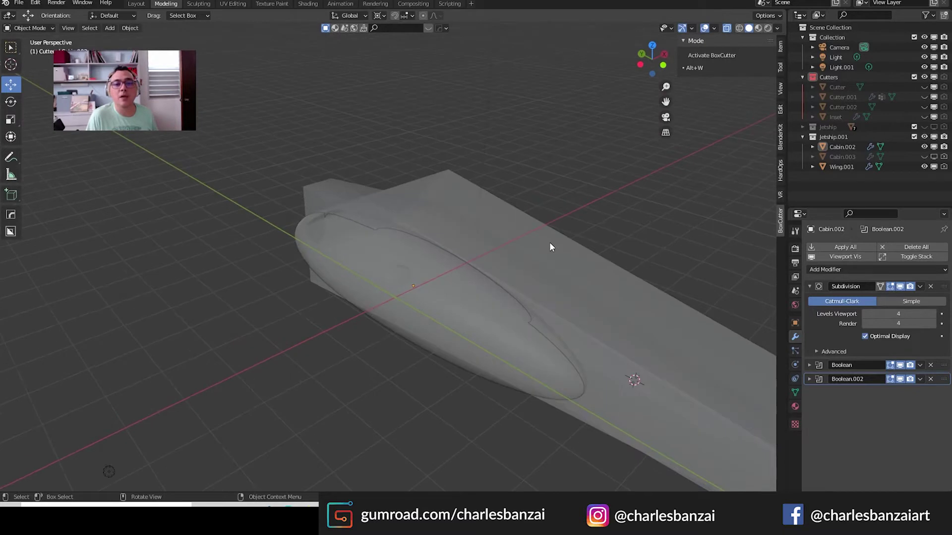
{"action": "left_click", "coordinate": [759, 29]}
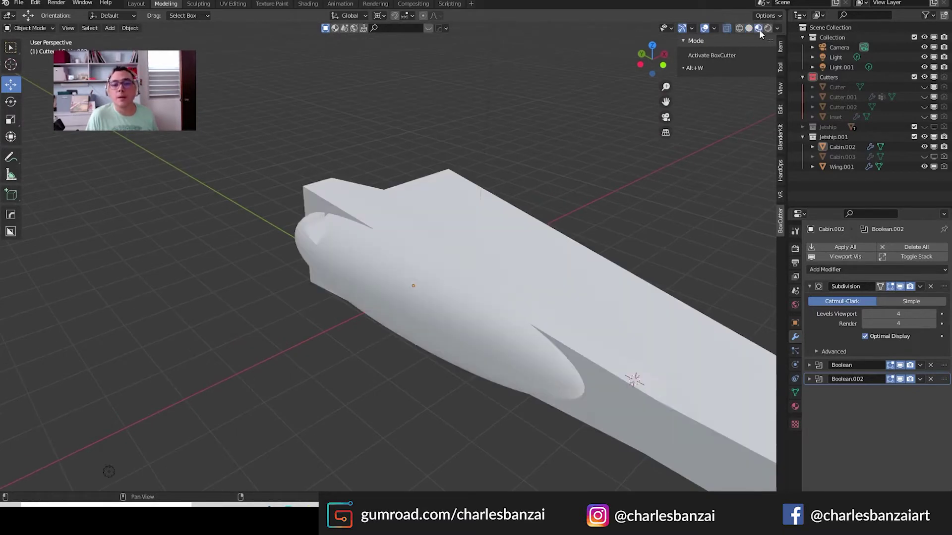
{"action": "left_click", "coordinate": [769, 28]}
{"action": "mouse_move", "coordinate": [568, 268]}
{"action": "middle_mouse_down"}
{"action": "mouse_move", "coordinate": [574, 240]}
{"action": "mouse_move", "coordinate": [633, 204]}
{"action": "mouse_move", "coordinate": [495, 256]}
{"action": "mouse_move", "coordinate": [553, 209]}
{"action": "mouse_move", "coordinate": [595, 276]}
{"action": "mouse_move", "coordinate": [515, 345]}
{"action": "mouse_move", "coordinate": [463, 311]}
{"action": "middle_mouse_up"}
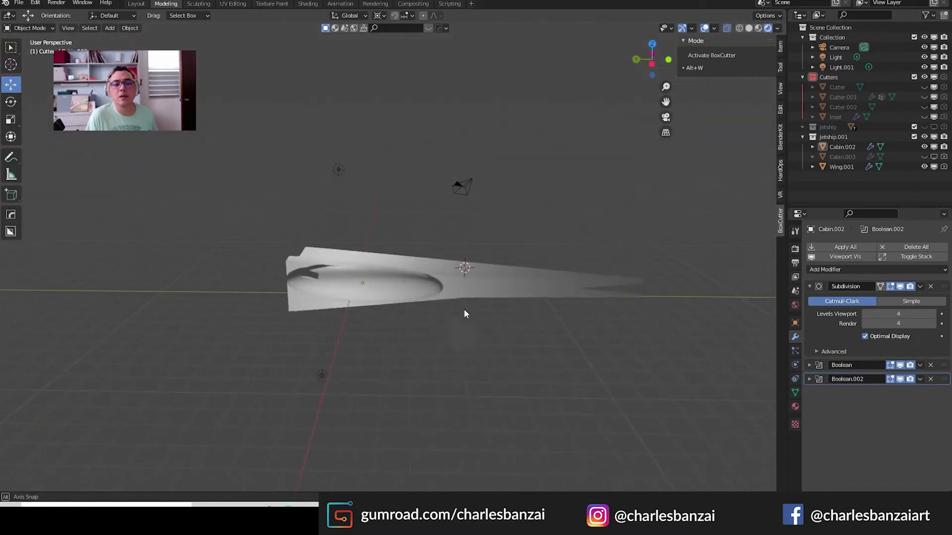
- Enable X-axis mirroring on Wing.001 and inspect the mirrored wing from above
{"action": "left_click", "coordinate": [471, 295]}
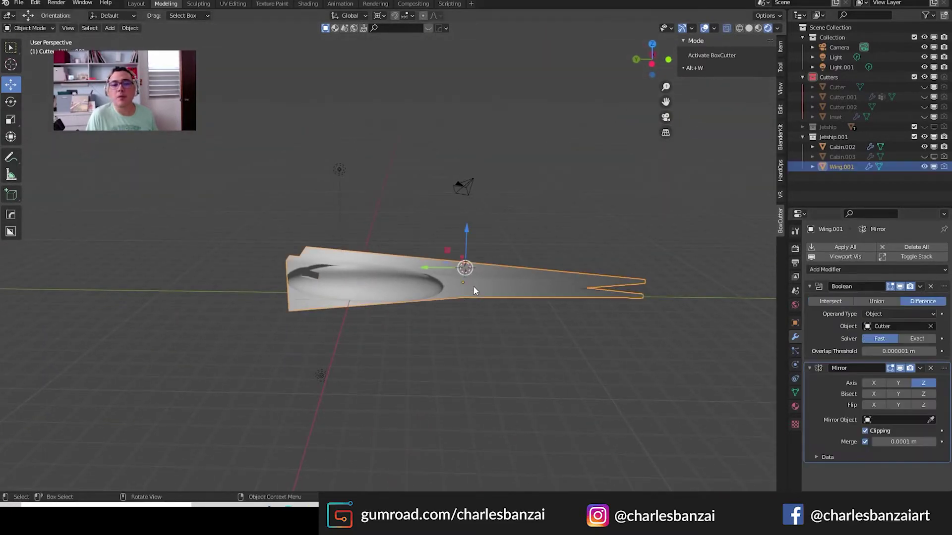
{"action": "left_click", "coordinate": [874, 384]}
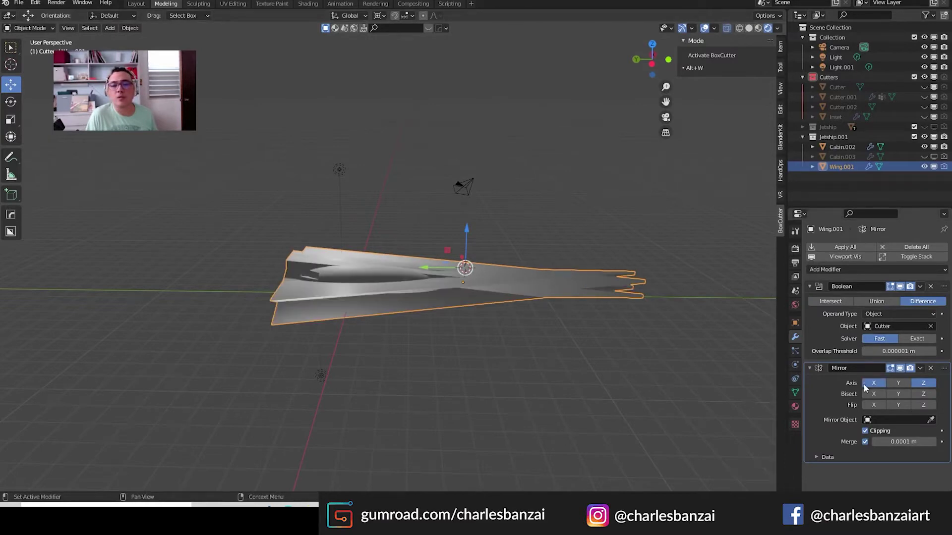
{"action": "mouse_move", "coordinate": [656, 291]}
{"action": "middle_mouse_down"}
{"action": "mouse_move", "coordinate": [637, 323]}
{"action": "mouse_move", "coordinate": [609, 210]}
{"action": "mouse_move", "coordinate": [521, 177]}
{"action": "mouse_move", "coordinate": [499, 138]}
{"action": "mouse_move", "coordinate": [501, 117]}
{"action": "mouse_move", "coordinate": [529, 96]}
{"action": "mouse_move", "coordinate": [629, 124]}
{"action": "mouse_move", "coordinate": [653, 192]}
{"action": "mouse_move", "coordinate": [615, 151]}
{"action": "mouse_move", "coordinate": [482, 192]}
{"action": "mouse_move", "coordinate": [513, 148]}
{"action": "mouse_move", "coordinate": [508, 170]}
{"action": "middle_mouse_up"}
{"action": "scroll", "coordinate": [510, 188], "scroll_direction": "down", "scroll_amount": 2}
{"action": "scroll", "coordinate": [513, 197], "scroll_direction": "up", "scroll_amount": 2}
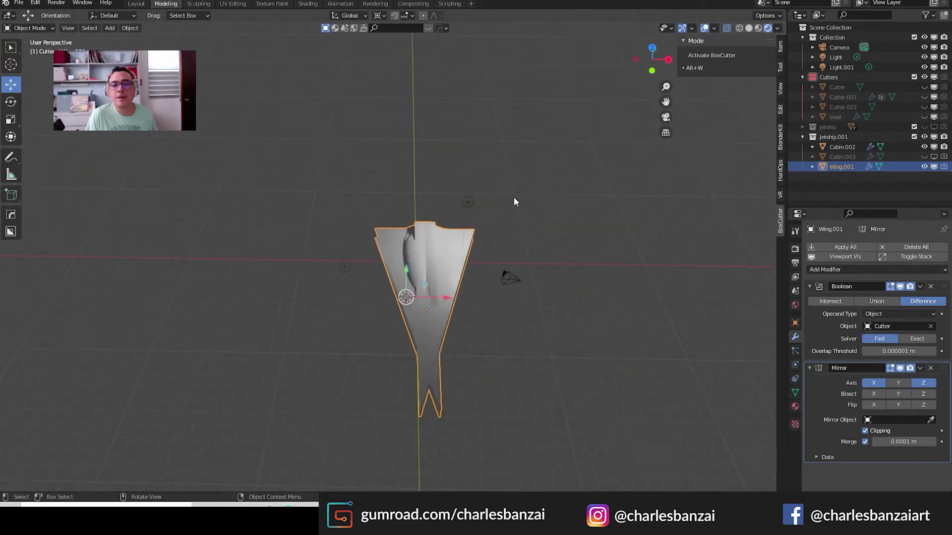
{"action": "scroll", "coordinate": [513, 197], "scroll_direction": "up", "scroll_amount": 3}
{"action": "mouse_move", "coordinate": [627, 174]}
{"action": "middle_mouse_down"}
{"action": "mouse_move", "coordinate": [563, 165]}
{"action": "mouse_move", "coordinate": [570, 171]}
{"action": "middle_mouse_up"}
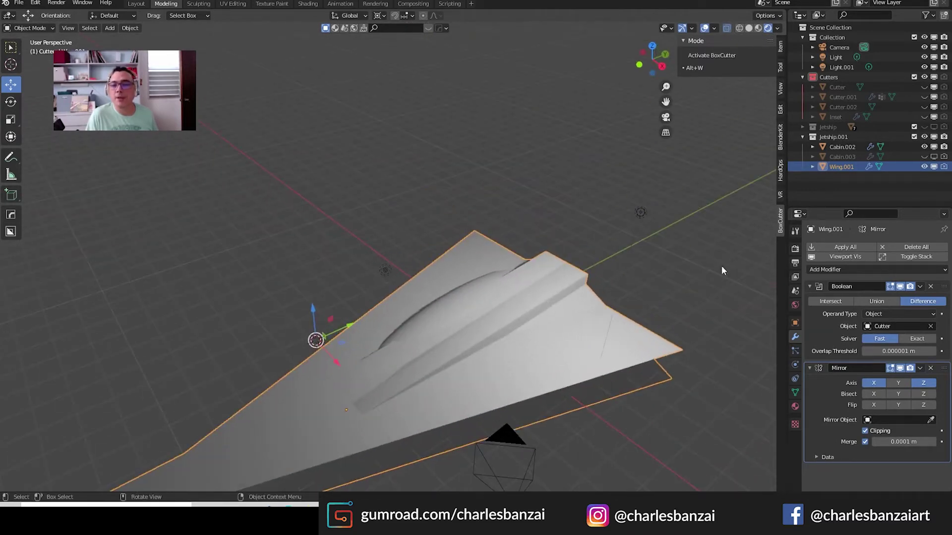
- Try moving the wing, undo the move, and select Cabin.002
{"action": "left_click_drag", "start_coordinate": [330, 357], "coordinate": [318, 344]}
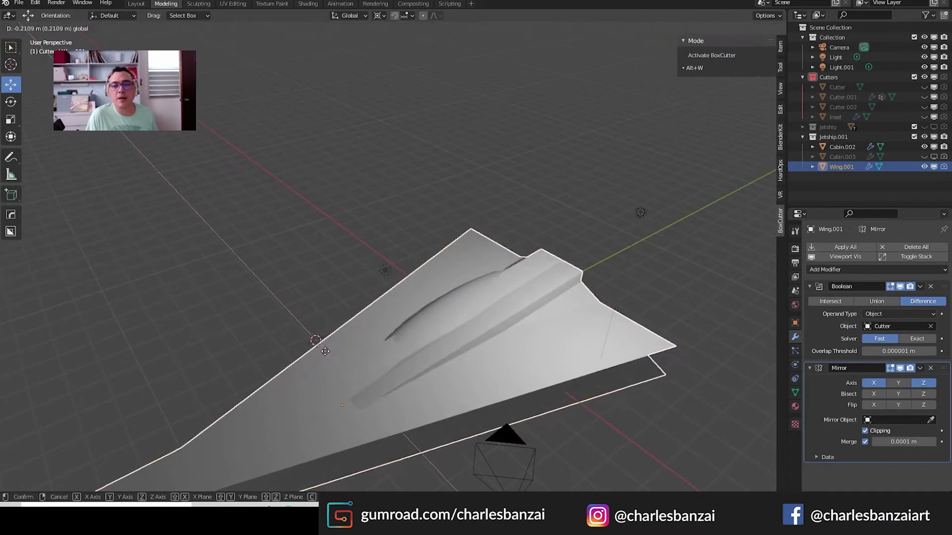
{"action": "key", "text": "ctrl+z"}
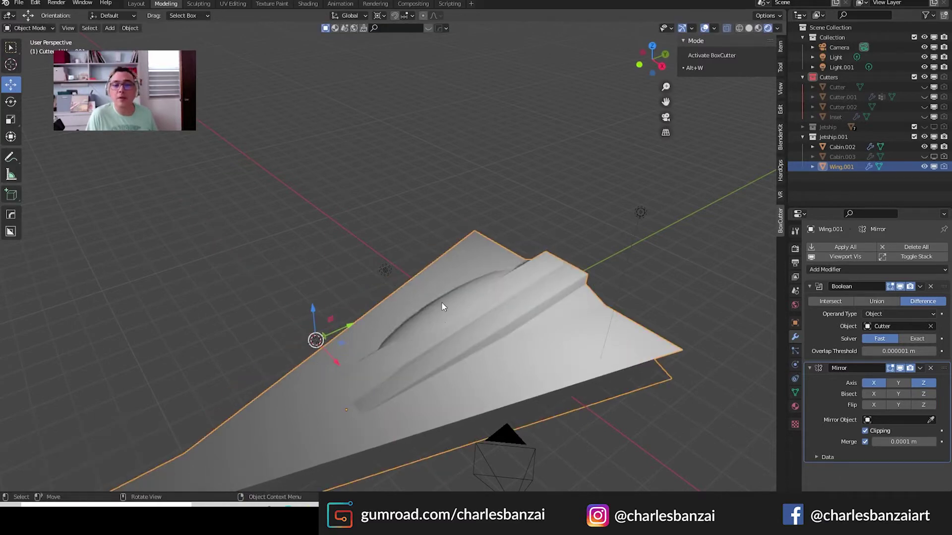
{"action": "left_click", "coordinate": [408, 335]}
- Move Cabin.002 -0.77884 m along X and inspect the cut with X-ray enabled
{"action": "left_click_drag", "start_coordinate": [329, 362], "coordinate": [314, 344]}
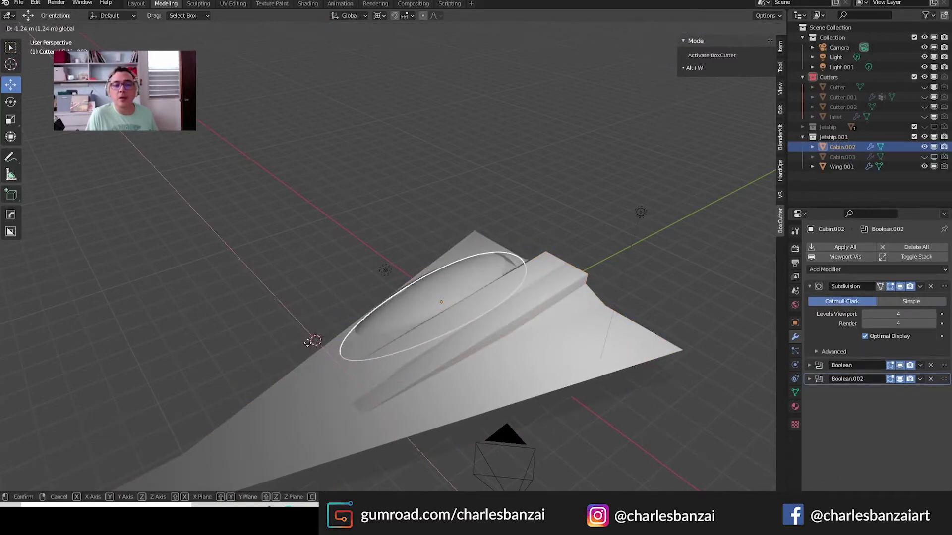
{"action": "scroll", "coordinate": [297, 275], "scroll_direction": "up", "scroll_amount": 1}
{"action": "middle_click_drag", "start_coordinate": [286, 268], "coordinate": [549, 340]}
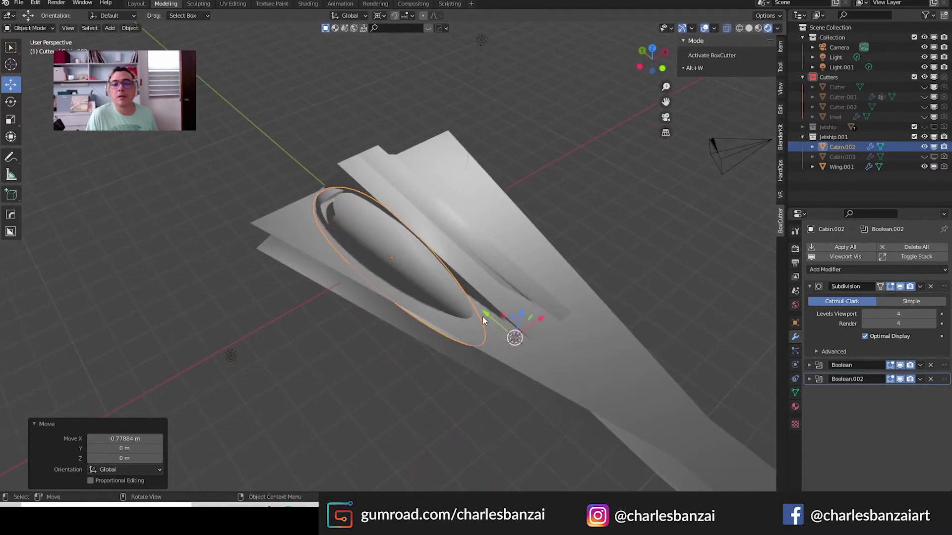
{"action": "scroll", "coordinate": [403, 257], "scroll_direction": "up", "scroll_amount": 2}
{"action": "mouse_move", "coordinate": [403, 258]}
{"action": "middle_mouse_down"}
{"action": "mouse_move", "coordinate": [462, 242]}
{"action": "mouse_move", "coordinate": [504, 199]}
{"action": "mouse_move", "coordinate": [254, 357]}
{"action": "mouse_move", "coordinate": [217, 340]}
{"action": "mouse_move", "coordinate": [224, 372]}
{"action": "mouse_move", "coordinate": [212, 382]}
{"action": "mouse_move", "coordinate": [296, 349]}
{"action": "mouse_move", "coordinate": [294, 387]}
{"action": "mouse_move", "coordinate": [299, 362]}
{"action": "middle_mouse_up"}
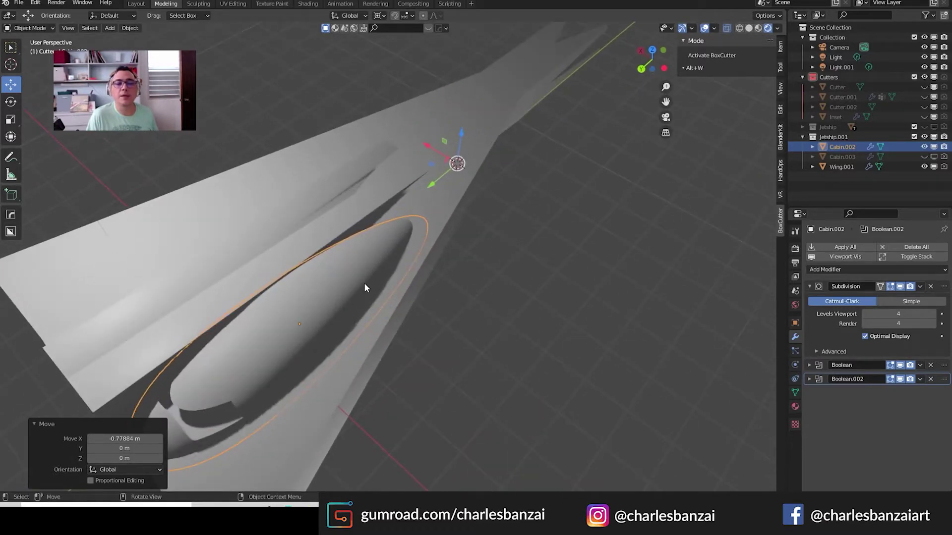
{"action": "mouse_move", "coordinate": [365, 287]}
{"action": "middle_mouse_down"}
{"action": "mouse_move", "coordinate": [508, 282]}
{"action": "mouse_move", "coordinate": [354, 274]}
{"action": "mouse_move", "coordinate": [349, 237]}
{"action": "mouse_move", "coordinate": [385, 197]}
{"action": "mouse_move", "coordinate": [438, 211]}
{"action": "mouse_move", "coordinate": [447, 202]}
{"action": "mouse_move", "coordinate": [474, 278]}
{"action": "middle_mouse_up"}
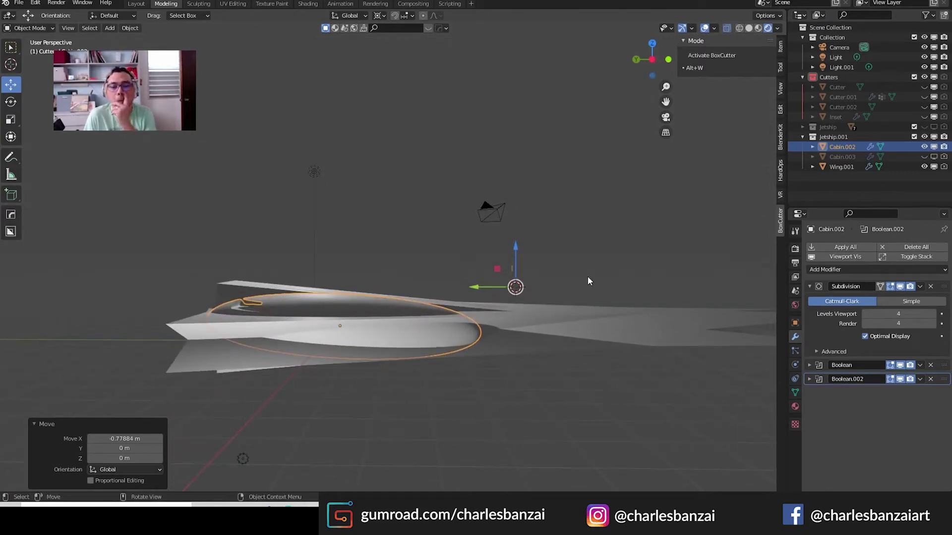
{"action": "scroll", "coordinate": [589, 282], "scroll_direction": "down", "scroll_amount": 2}
{"action": "left_click", "coordinate": [748, 29]}
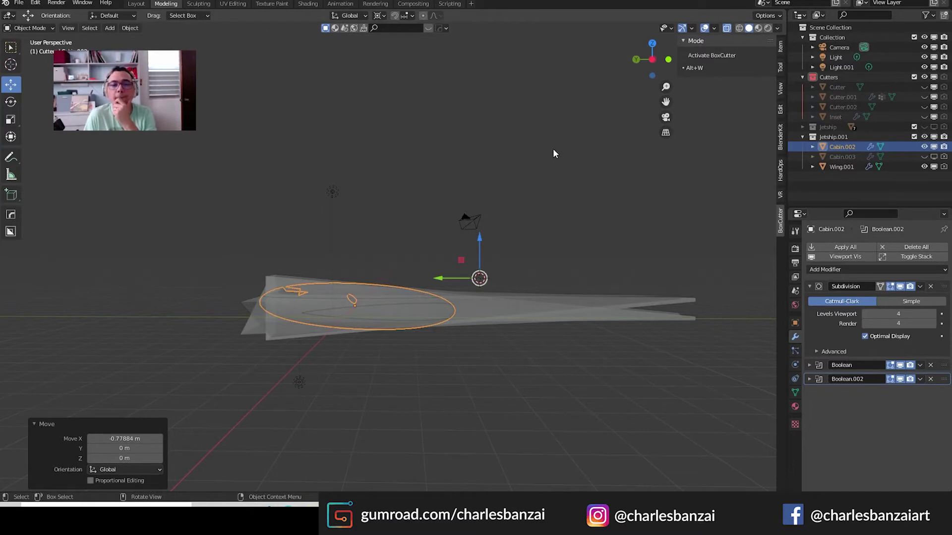
- Check the jet in wireframe, then slide Cabin.002 along Y
{"action": "key", "text": "shift+z"}
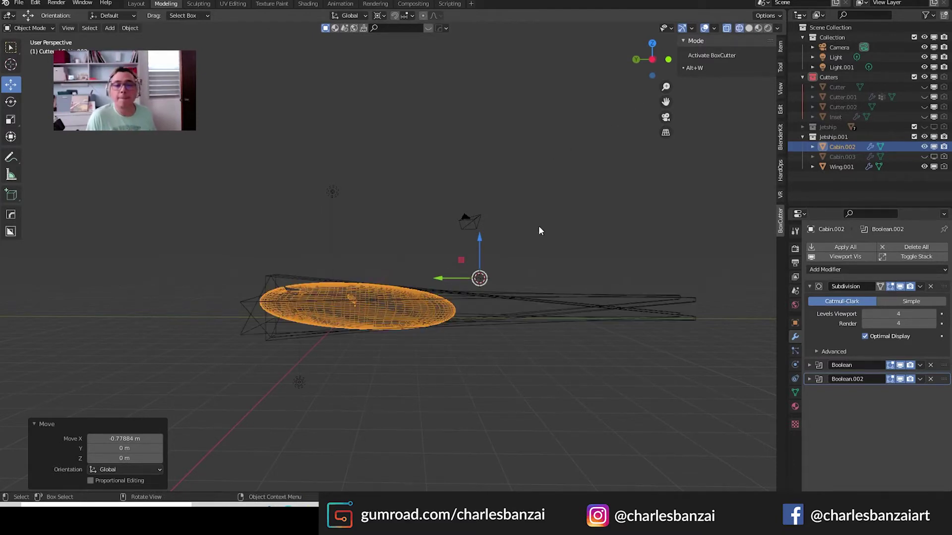
{"action": "mouse_move", "coordinate": [538, 228]}
{"action": "middle_mouse_down"}
{"action": "mouse_move", "coordinate": [557, 221]}
{"action": "mouse_move", "coordinate": [542, 292]}
{"action": "middle_mouse_up"}
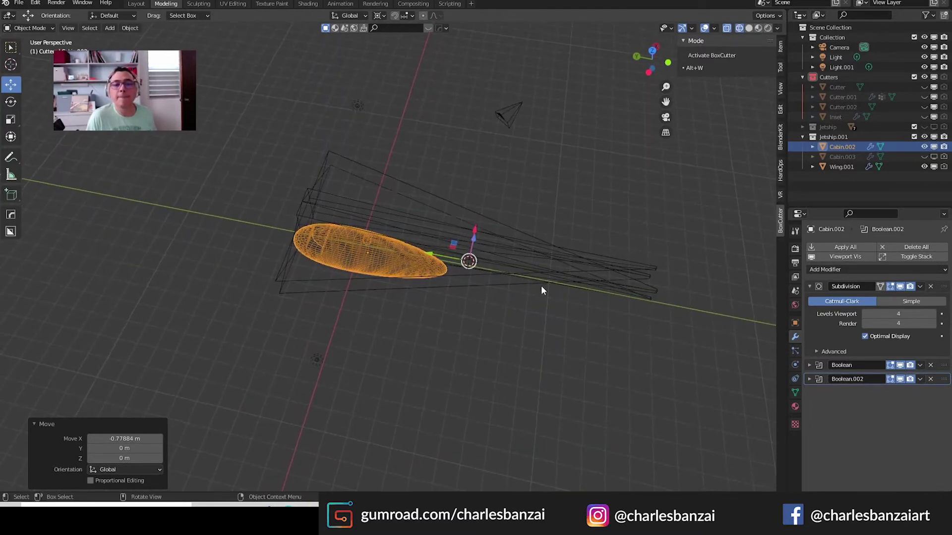
{"action": "key", "text": "shift+z"}
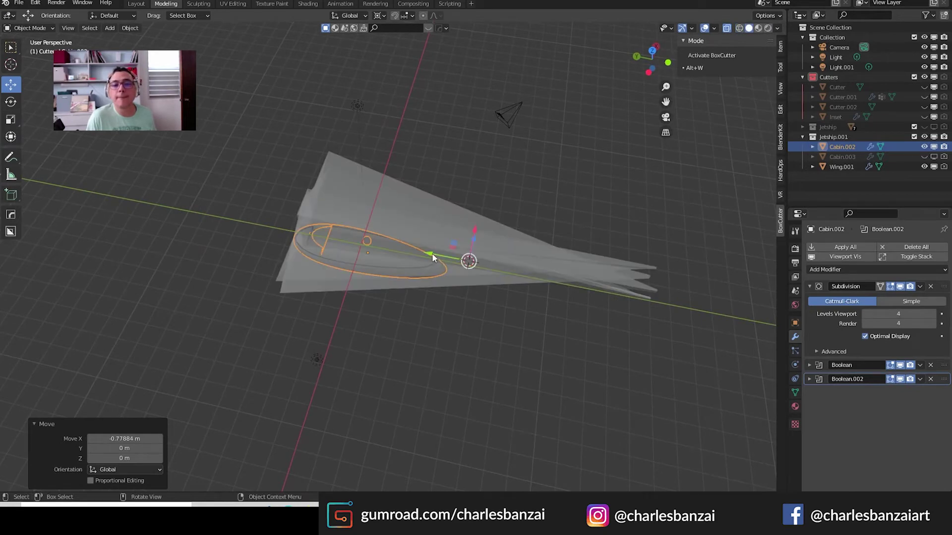
{"action": "key", "text": "g"}
{"action": "key", "text": "y"}
{"action": "left_click", "coordinate": [540, 262]}
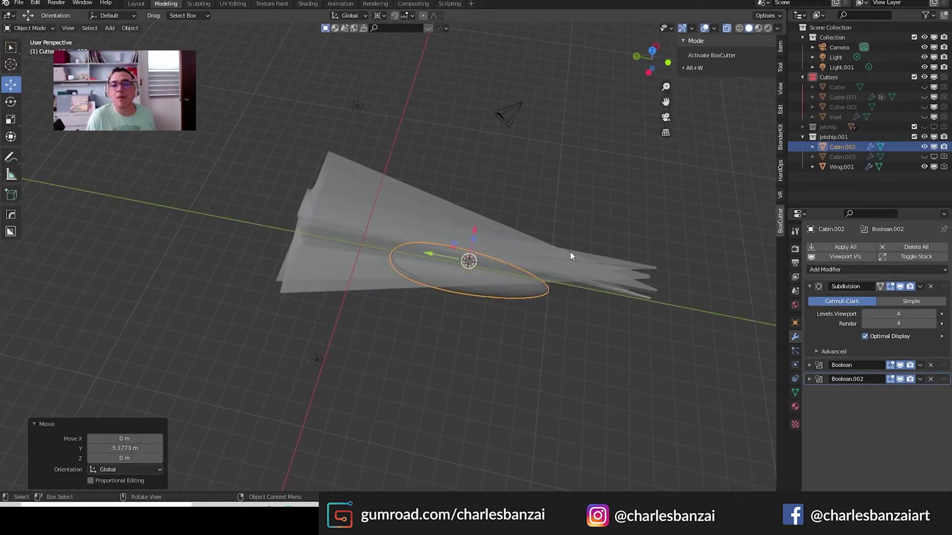
{"action": "scroll", "coordinate": [633, 225], "scroll_direction": "down", "scroll_amount": 2}
{"action": "mouse_move", "coordinate": [632, 225]}
{"action": "middle_mouse_down"}
{"action": "mouse_move", "coordinate": [533, 228]}
{"action": "mouse_move", "coordinate": [494, 217]}
{"action": "middle_mouse_up"}
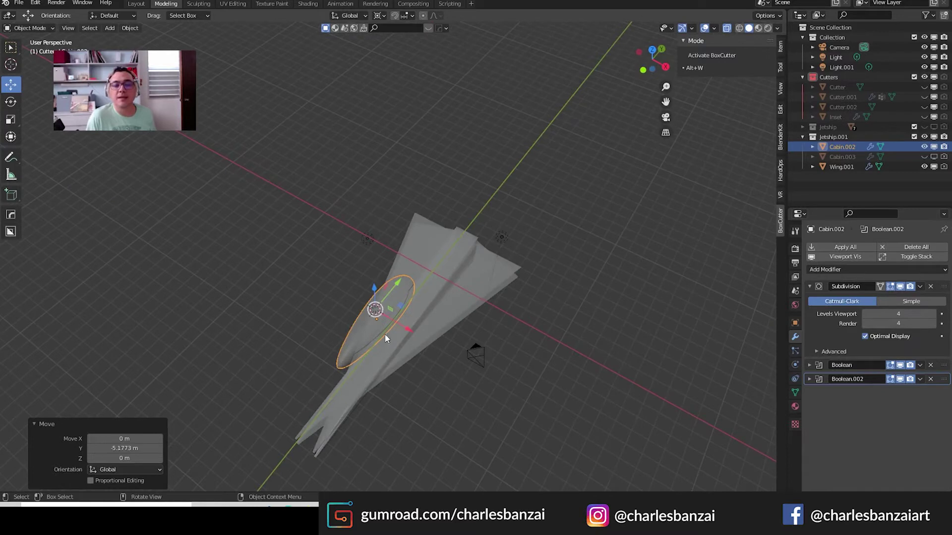
- Recentre Cabin.002 along X and place it at Y 2.0144 m
{"action": "left_click_drag", "start_coordinate": [409, 331], "coordinate": [432, 329]}
{"action": "scroll", "coordinate": [510, 309], "scroll_direction": "up", "scroll_amount": 2}
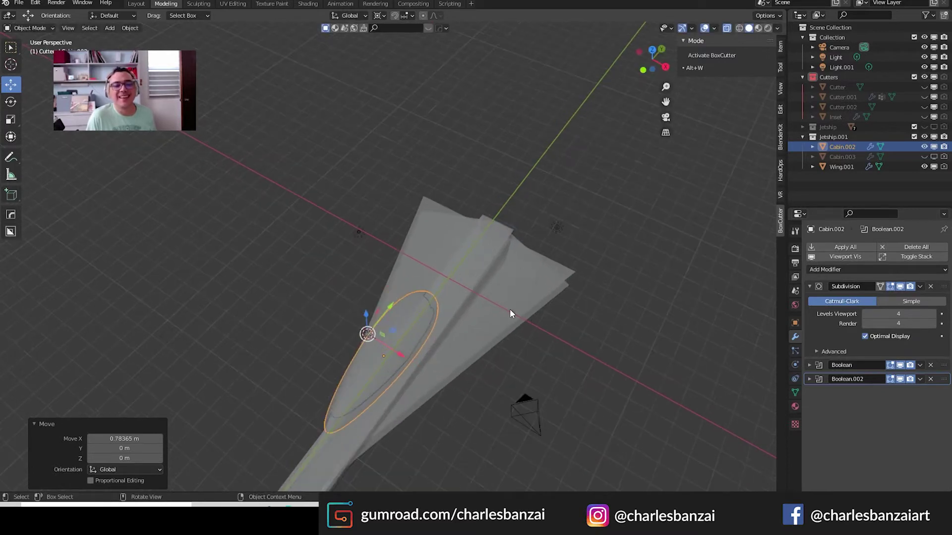
{"action": "mouse_move", "coordinate": [510, 308]}
{"action": "middle_mouse_down"}
{"action": "mouse_move", "coordinate": [583, 241]}
{"action": "mouse_move", "coordinate": [597, 237]}
{"action": "mouse_move", "coordinate": [604, 275]}
{"action": "middle_mouse_up"}
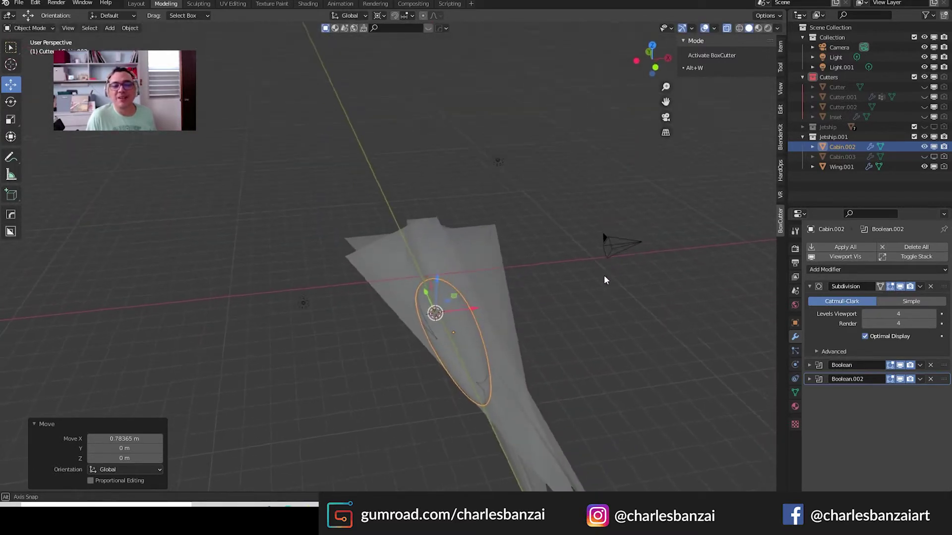
{"action": "mouse_move", "coordinate": [431, 294]}
{"action": "left_mouse_down"}
{"action": "mouse_move", "coordinate": [419, 268]}
{"action": "mouse_move", "coordinate": [437, 288]}
{"action": "left_mouse_up"}
{"action": "key", "text": "y"}
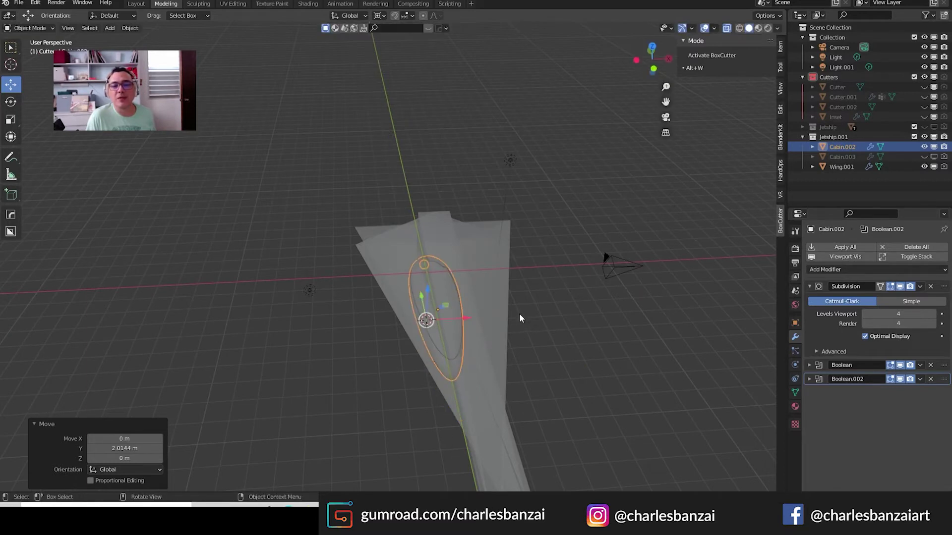
{"action": "mouse_move", "coordinate": [583, 314]}
{"action": "middle_mouse_down"}
{"action": "mouse_move", "coordinate": [679, 256]}
{"action": "mouse_move", "coordinate": [678, 273]}
{"action": "mouse_move", "coordinate": [513, 327]}
{"action": "mouse_move", "coordinate": [551, 301]}
{"action": "mouse_move", "coordinate": [538, 341]}
{"action": "mouse_move", "coordinate": [459, 360]}
{"action": "mouse_move", "coordinate": [543, 313]}
{"action": "mouse_move", "coordinate": [421, 356]}
{"action": "middle_mouse_up"}
- Select Wing.001 and inspect it from above
{"action": "left_click", "coordinate": [438, 357]}
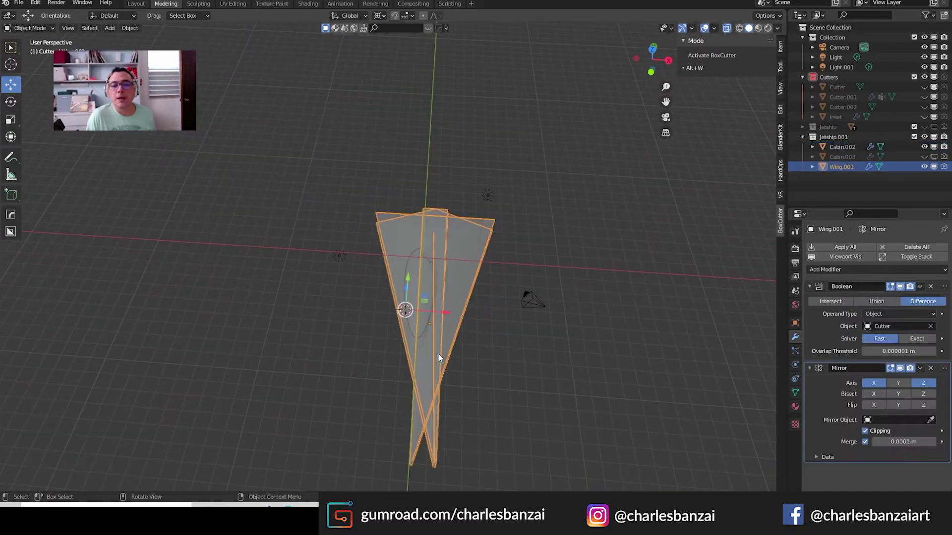
{"action": "mouse_move", "coordinate": [601, 284]}
{"action": "middle_mouse_down"}
{"action": "mouse_move", "coordinate": [597, 237]}
{"action": "mouse_move", "coordinate": [678, 179]}
{"action": "middle_mouse_up"}
{"action": "mouse_move", "coordinate": [633, 213]}
{"action": "middle_mouse_down"}
{"action": "mouse_move", "coordinate": [578, 283]}
{"action": "mouse_move", "coordinate": [553, 273]}
{"action": "mouse_move", "coordinate": [546, 254]}
{"action": "middle_mouse_up"}
{"action": "scroll", "coordinate": [546, 254], "scroll_direction": "up", "scroll_amount": 3}
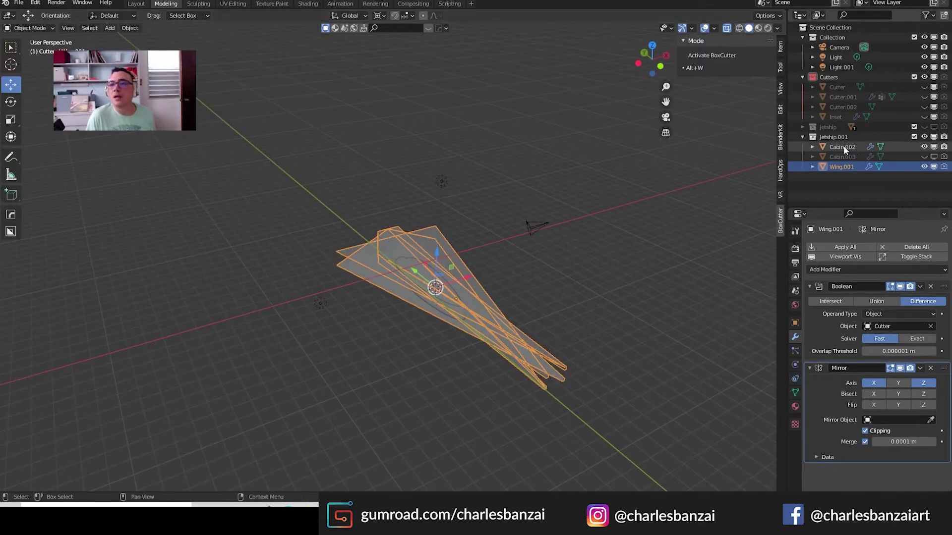
- Duplicate Jetship.001 into Jetship.002, collapse the original, and enable Y mirroring on Wing.002
{"action": "left_click", "coordinate": [824, 137]}
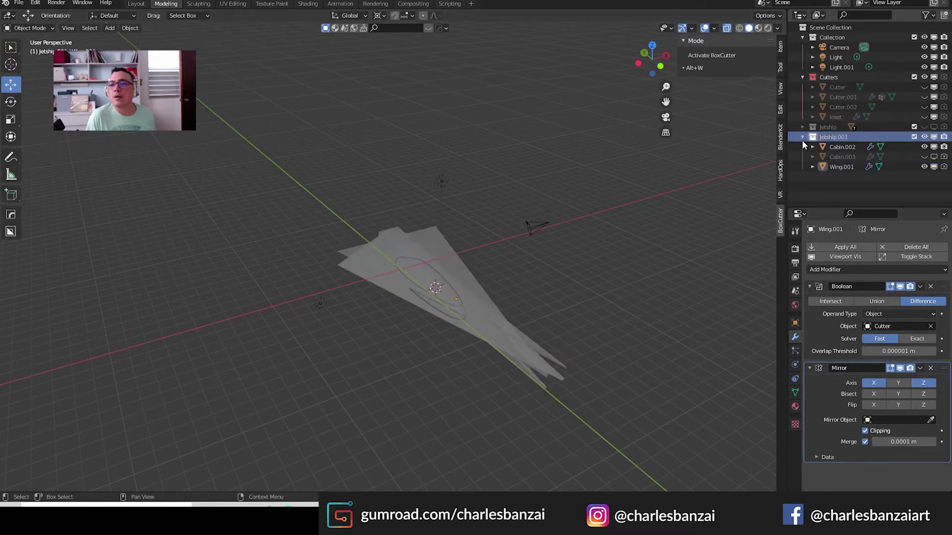
{"action": "right_click", "coordinate": [829, 136]}
{"action": "left_click", "coordinate": [829, 136]}
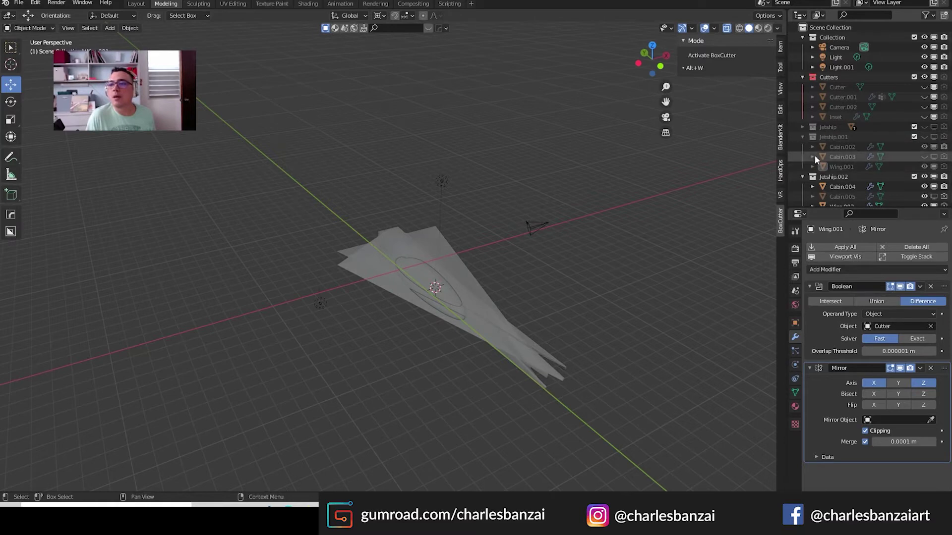
{"action": "left_click", "coordinate": [803, 137]}
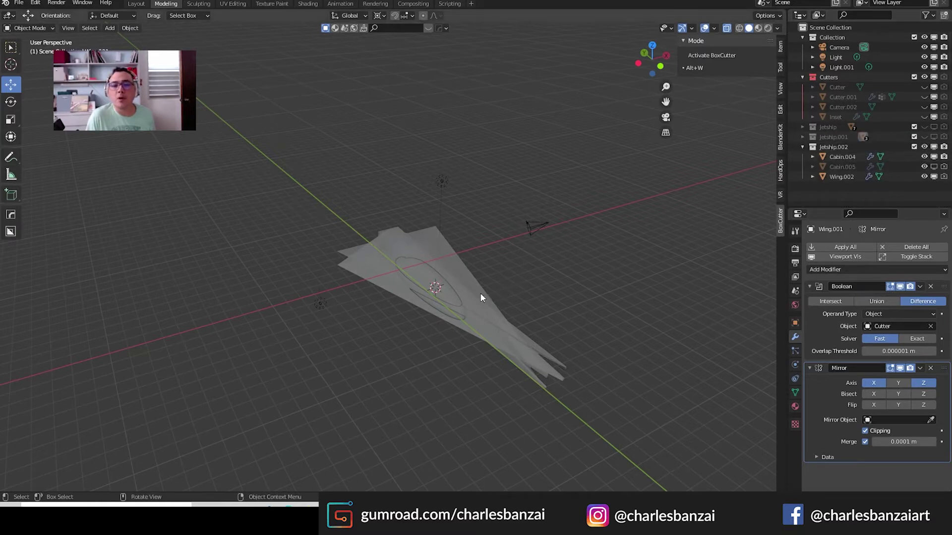
{"action": "left_click", "coordinate": [465, 298]}
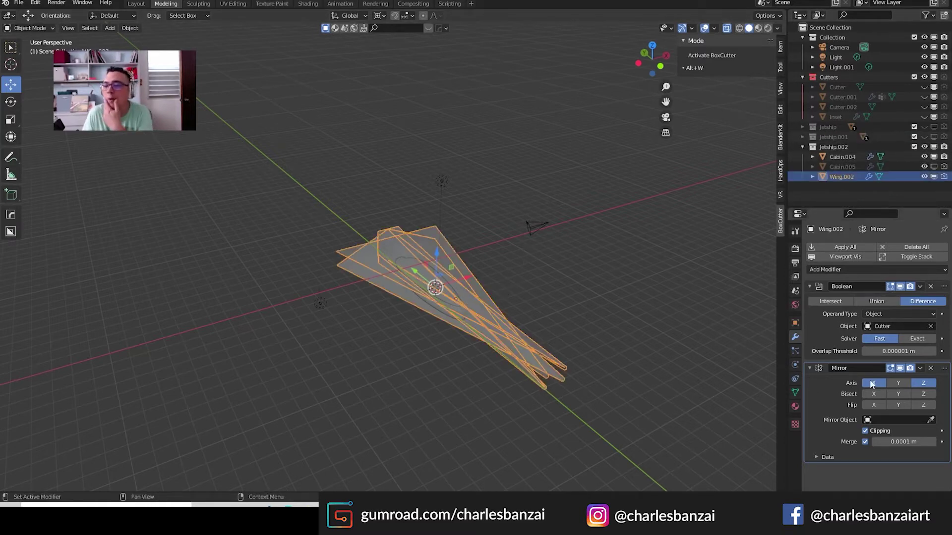
{"action": "left_click", "coordinate": [897, 387]}
- Turn Wing.002's Y mirroring back off, keeping X and Z, and reselect the wing
{"action": "left_click", "coordinate": [897, 384]}
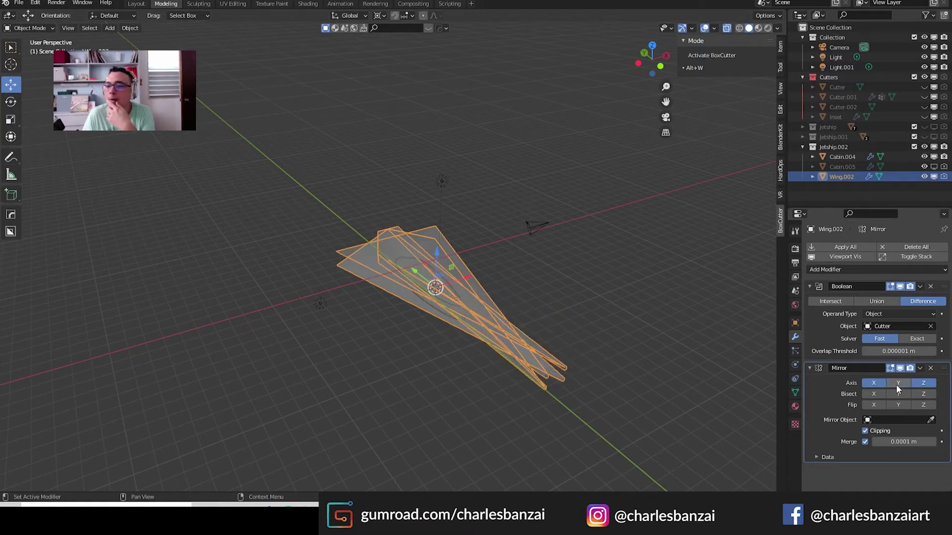
{"action": "left_click", "coordinate": [591, 256]}
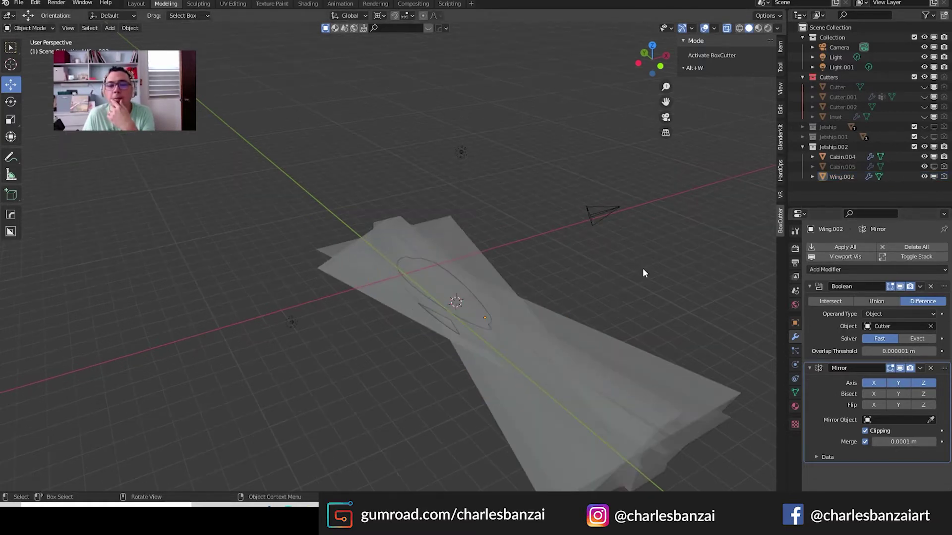
{"action": "mouse_move", "coordinate": [644, 272]}
{"action": "middle_mouse_down"}
{"action": "mouse_move", "coordinate": [593, 229]}
{"action": "mouse_move", "coordinate": [597, 278]}
{"action": "mouse_move", "coordinate": [516, 315]}
{"action": "mouse_move", "coordinate": [530, 270]}
{"action": "mouse_move", "coordinate": [553, 306]}
{"action": "middle_mouse_up"}
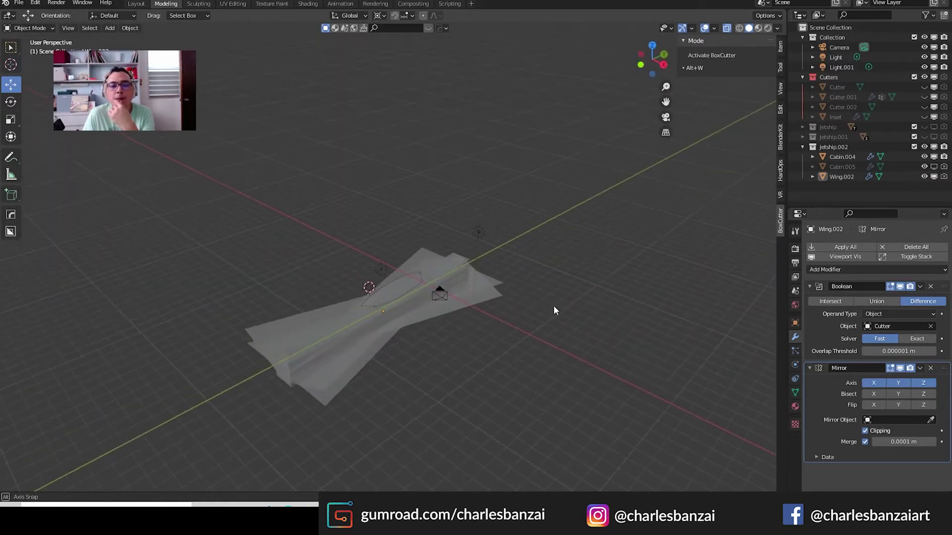
{"action": "left_click", "coordinate": [899, 383]}
{"action": "left_click", "coordinate": [463, 270]}
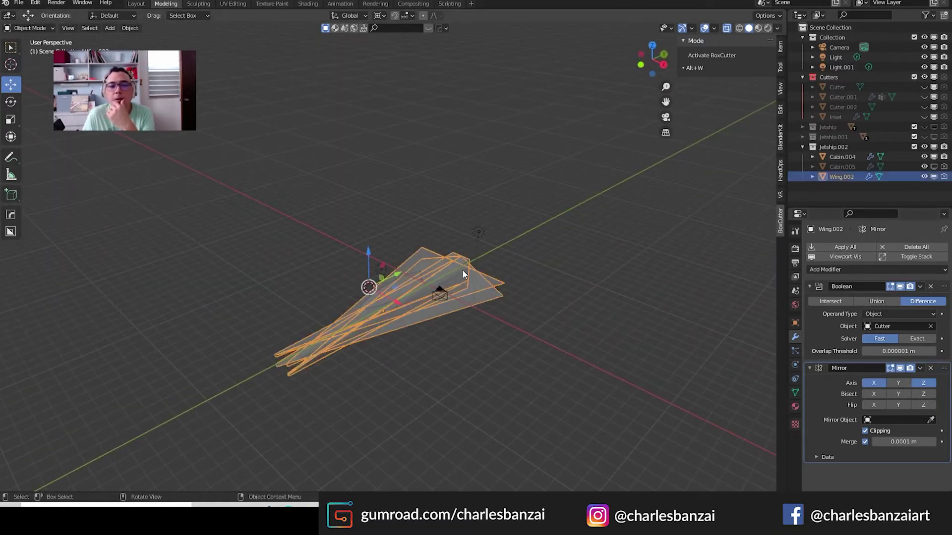
{"action": "mouse_move", "coordinate": [442, 290]}
{"action": "middle_mouse_down"}
{"action": "mouse_move", "coordinate": [402, 254]}
{"action": "mouse_move", "coordinate": [412, 240]}
{"action": "mouse_move", "coordinate": [508, 244]}
{"action": "mouse_move", "coordinate": [485, 273]}
{"action": "mouse_move", "coordinate": [475, 270]}
{"action": "middle_mouse_up"}
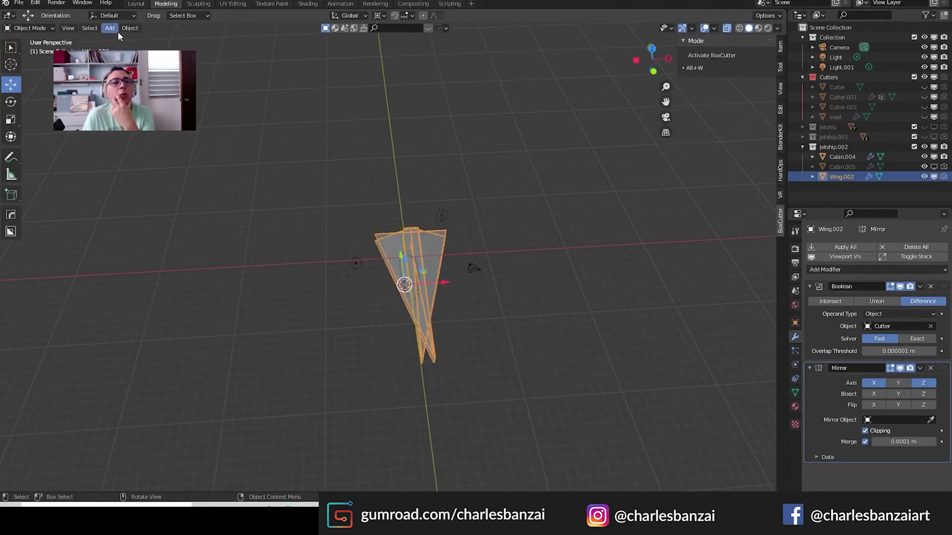
- Place the 3D cursor above the wing and set Wing.002's origin to it
{"action": "left_click", "coordinate": [11, 64]}
{"action": "left_click", "coordinate": [129, 28]}
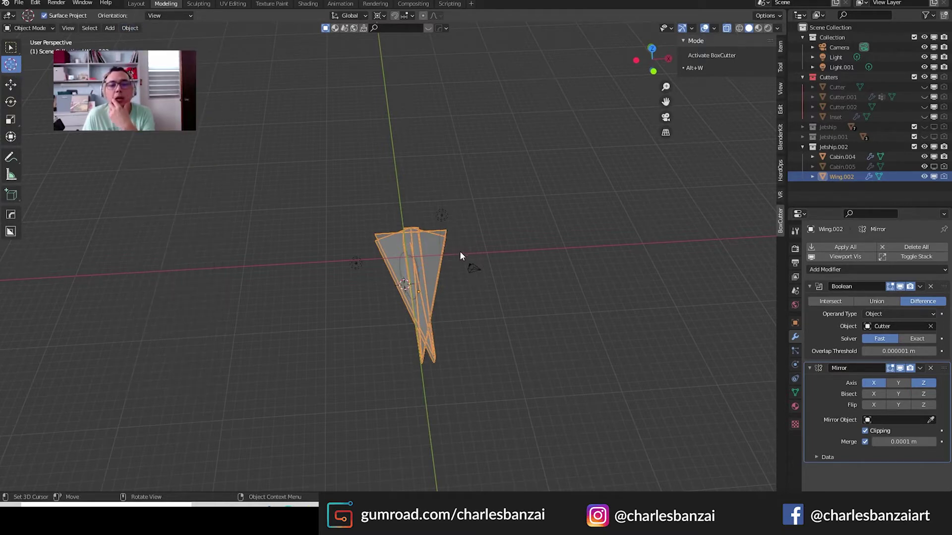
{"action": "mouse_move", "coordinate": [460, 251]}
{"action": "middle_mouse_down"}
{"action": "mouse_move", "coordinate": [480, 237]}
{"action": "mouse_move", "coordinate": [484, 168]}
{"action": "middle_mouse_up"}
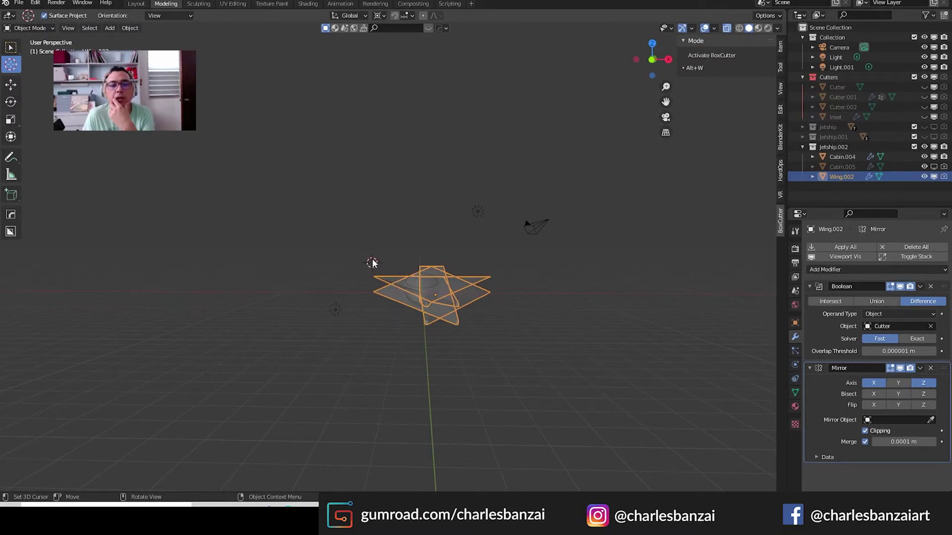
{"action": "left_click_drag", "start_coordinate": [372, 262], "coordinate": [376, 253]}
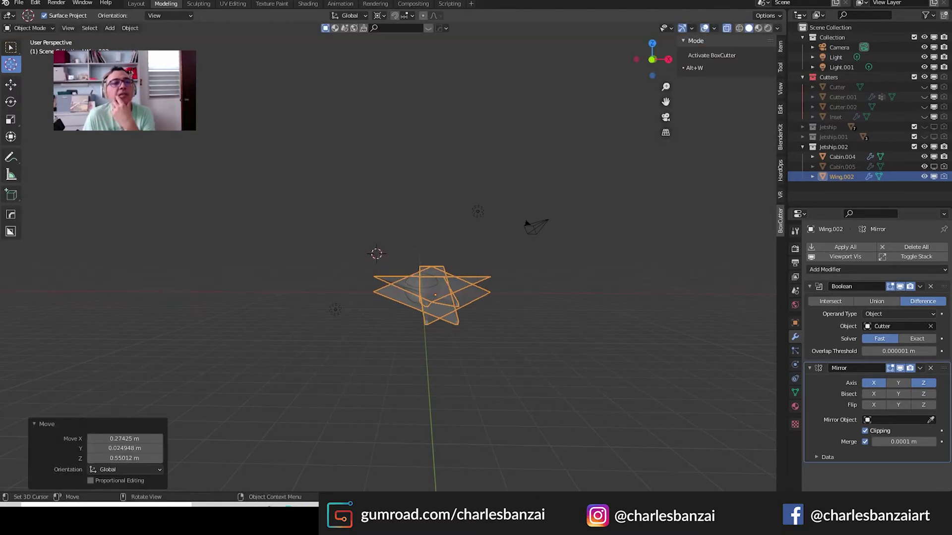
{"action": "left_click", "coordinate": [131, 30]}
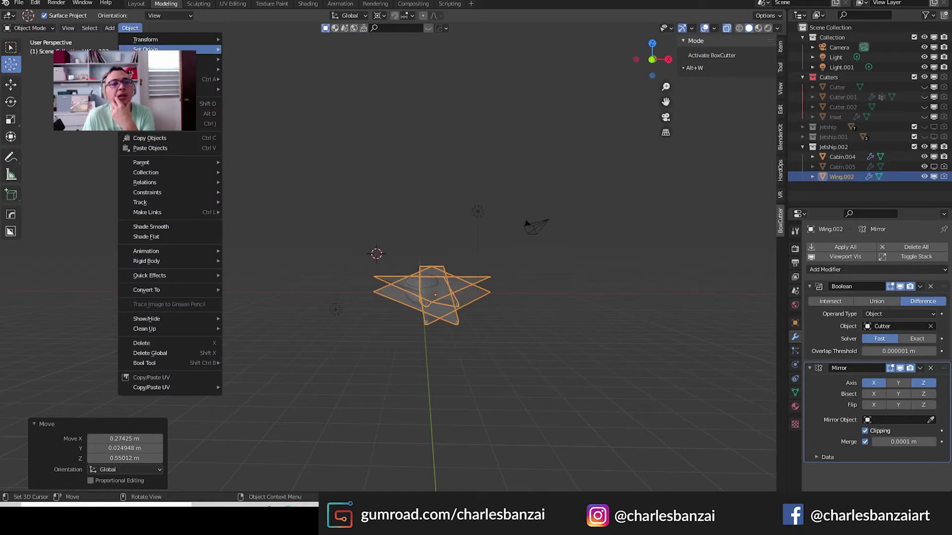
{"action": "mouse_move", "coordinate": [149, 49]}
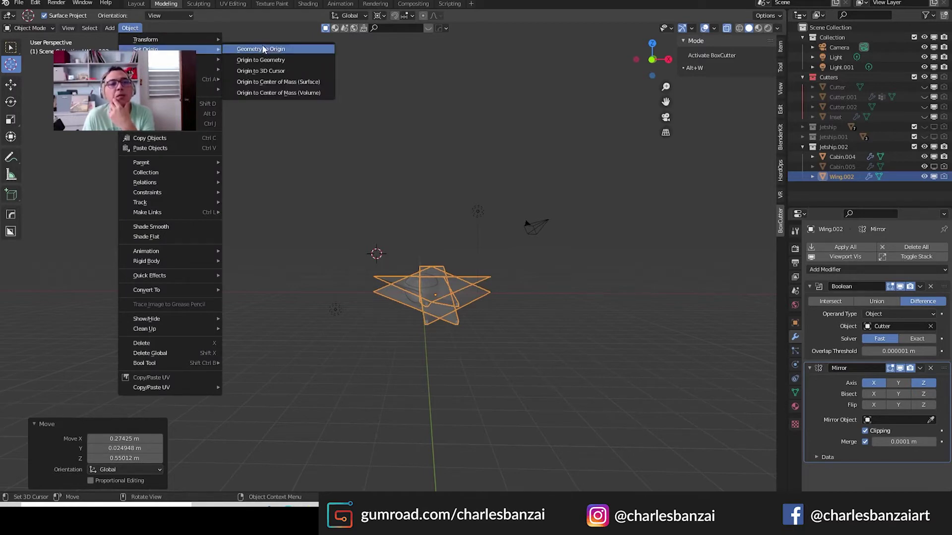
{"action": "left_click", "coordinate": [277, 74]}
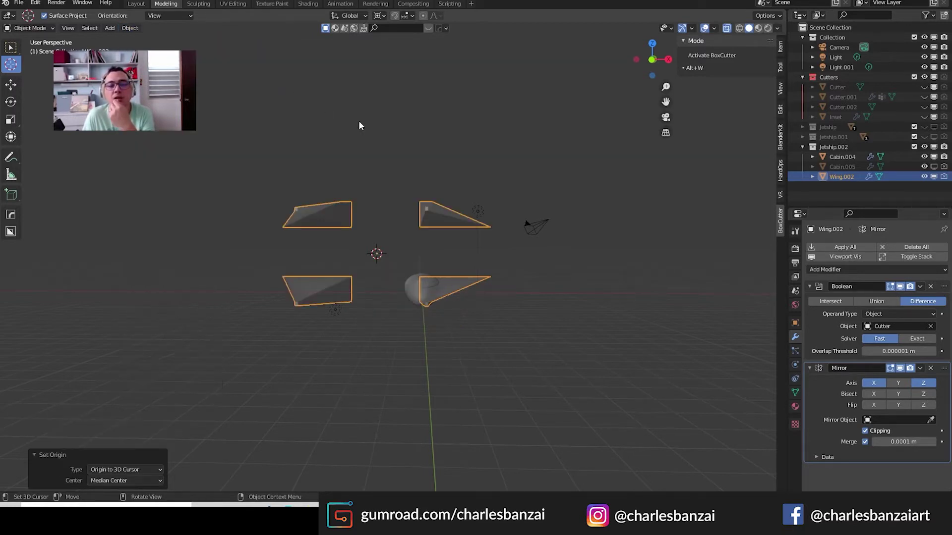
{"action": "mouse_move", "coordinate": [462, 202]}
{"action": "middle_mouse_down"}
{"action": "mouse_move", "coordinate": [480, 260]}
{"action": "mouse_move", "coordinate": [481, 209]}
{"action": "mouse_move", "coordinate": [507, 203]}
{"action": "mouse_move", "coordinate": [554, 155]}
{"action": "mouse_move", "coordinate": [542, 187]}
{"action": "mouse_move", "coordinate": [470, 248]}
{"action": "mouse_move", "coordinate": [516, 160]}
{"action": "mouse_move", "coordinate": [504, 220]}
{"action": "mouse_move", "coordinate": [519, 209]}
{"action": "mouse_move", "coordinate": [534, 155]}
{"action": "mouse_move", "coordinate": [734, 178]}
{"action": "mouse_move", "coordinate": [758, 163]}
{"action": "mouse_move", "coordinate": [591, 195]}
{"action": "mouse_move", "coordinate": [454, 187]}
{"action": "mouse_move", "coordinate": [529, 175]}
{"action": "middle_mouse_up"}
- Turn off Z mirroring, try Y mirroring and disable it, leaving only X
{"action": "left_click", "coordinate": [923, 383]}
{"action": "scroll", "coordinate": [685, 358], "scroll_direction": "up", "scroll_amount": 2}
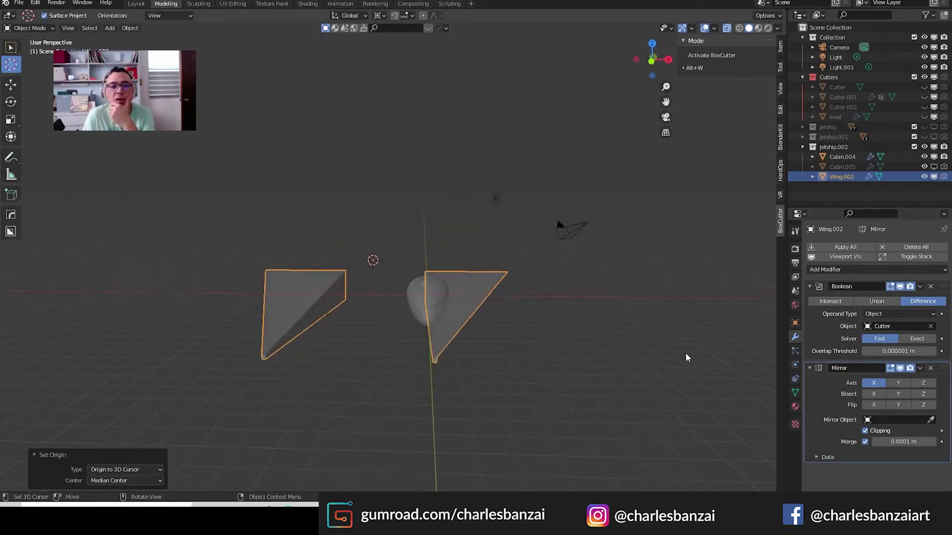
{"action": "scroll", "coordinate": [686, 358], "scroll_direction": "up", "scroll_amount": 2}
{"action": "scroll", "coordinate": [686, 354], "scroll_direction": "up", "scroll_amount": 2}
{"action": "scroll", "coordinate": [665, 349], "scroll_direction": "down", "scroll_amount": 3}
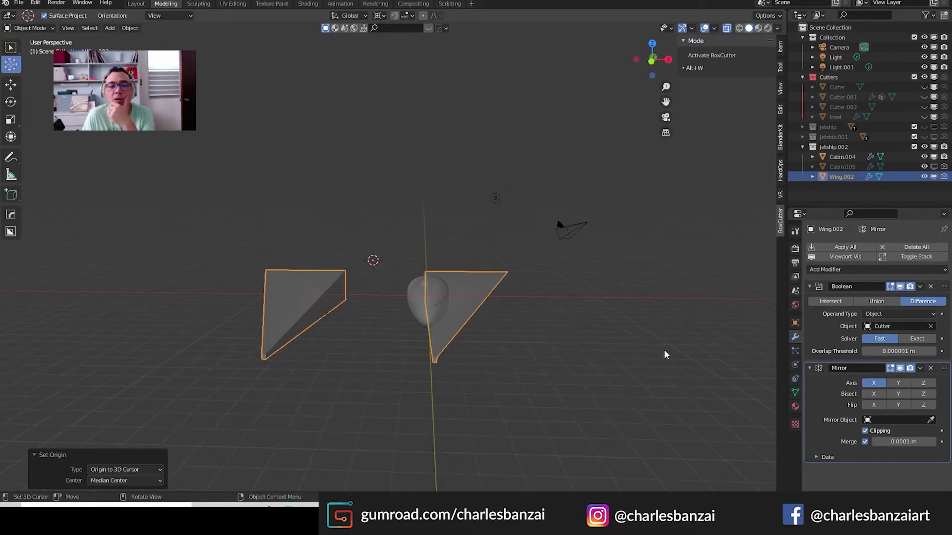
{"action": "left_click", "coordinate": [899, 383]}
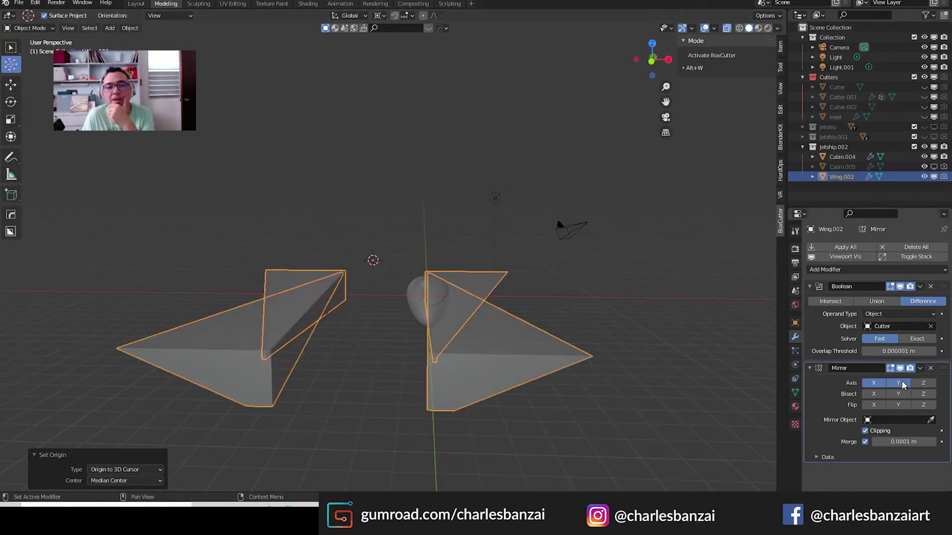
{"action": "mouse_move", "coordinate": [650, 332]}
{"action": "middle_mouse_down"}
{"action": "mouse_move", "coordinate": [643, 394]}
{"action": "mouse_move", "coordinate": [631, 329]}
{"action": "middle_mouse_up"}
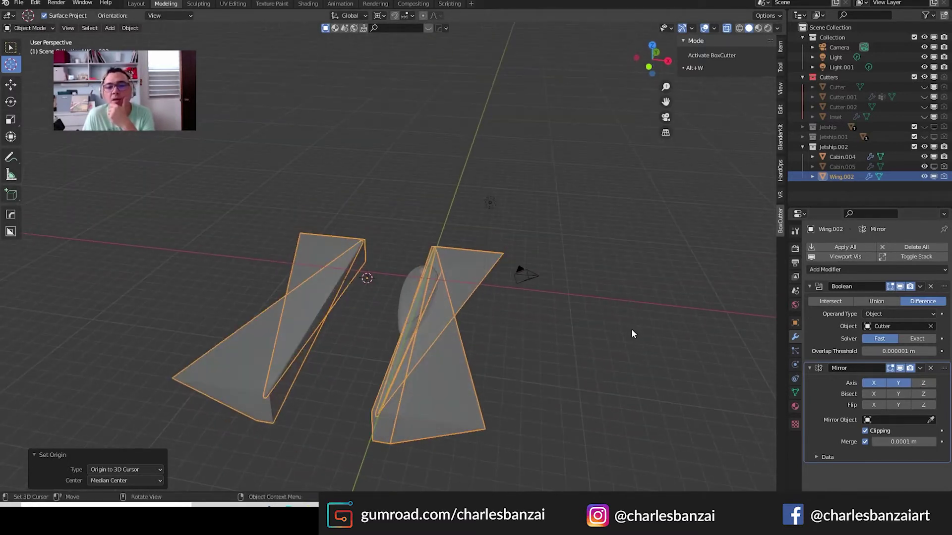
{"action": "left_click", "coordinate": [899, 382]}
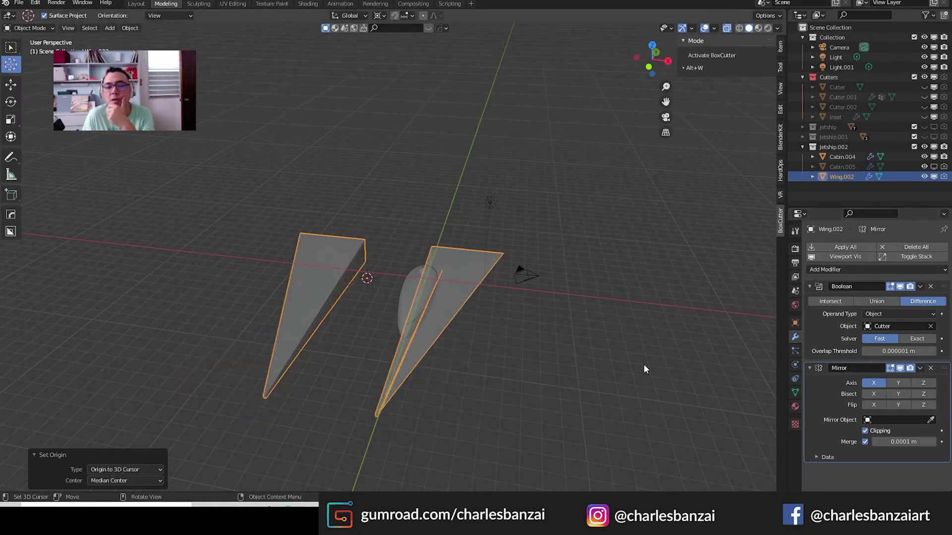
{"action": "scroll", "coordinate": [587, 343], "scroll_direction": "up", "scroll_amount": 2}
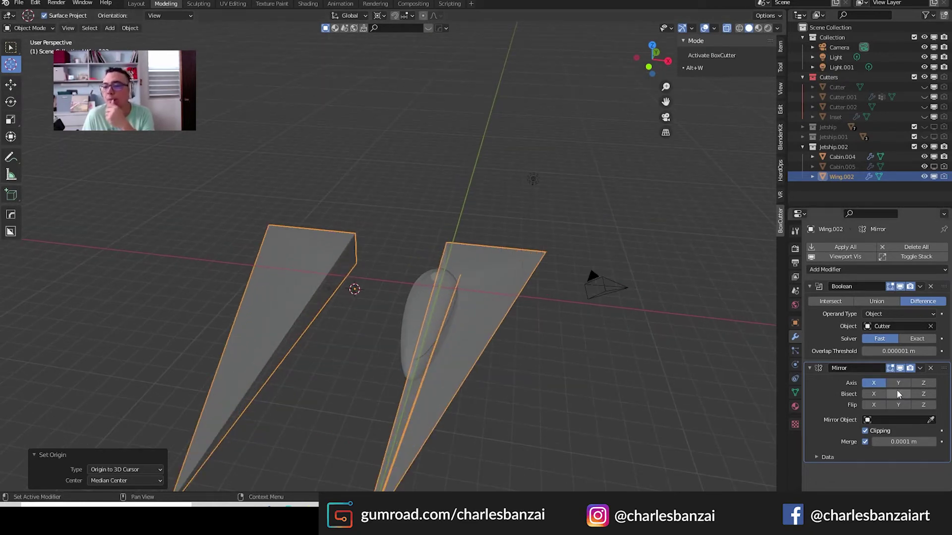
{"action": "scroll", "coordinate": [552, 334], "scroll_direction": "down", "scroll_amount": 1}
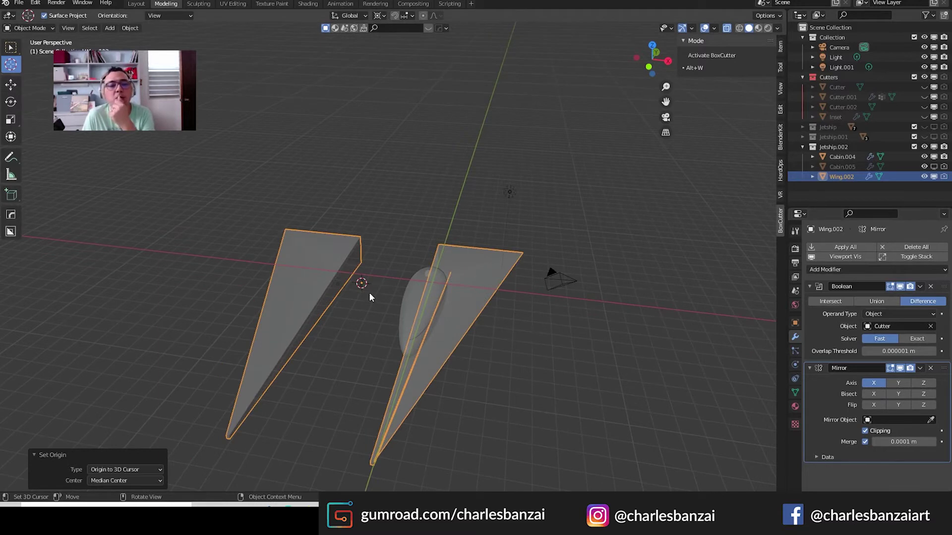
{"action": "mouse_move", "coordinate": [368, 293]}
{"action": "middle_mouse_down"}
{"action": "mouse_move", "coordinate": [388, 289]}
{"action": "mouse_move", "coordinate": [408, 261]}
{"action": "middle_mouse_up"}
{"action": "right_click", "coordinate": [405, 268], "text": "shift"}
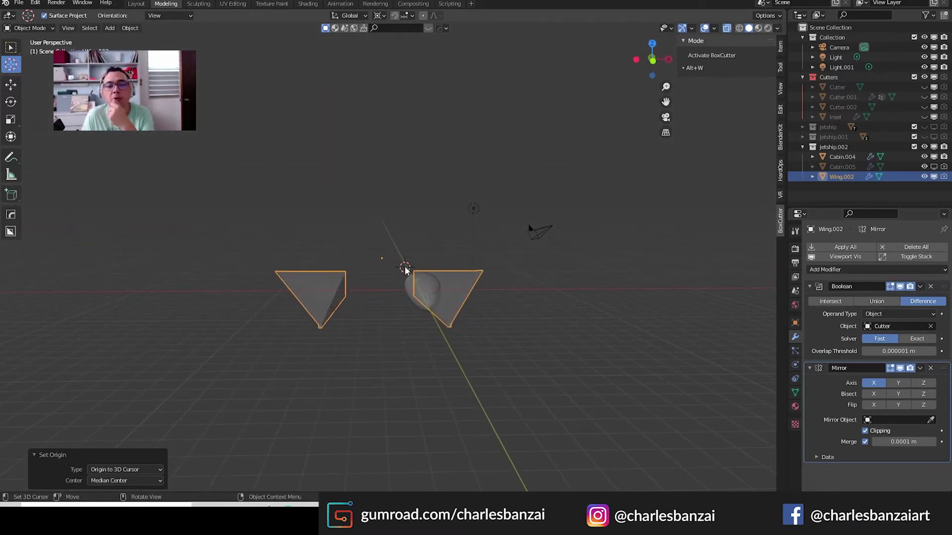
- Set Wing.002's origin to the 3D cursor twice, checking the wings from above
{"action": "left_click", "coordinate": [130, 28]}
{"action": "mouse_move", "coordinate": [149, 49]}
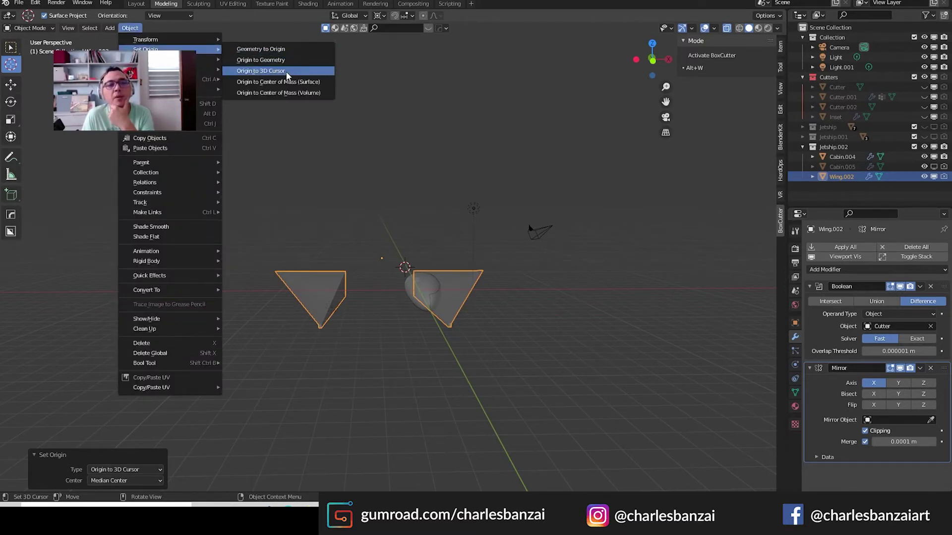
{"action": "left_click", "coordinate": [278, 71]}
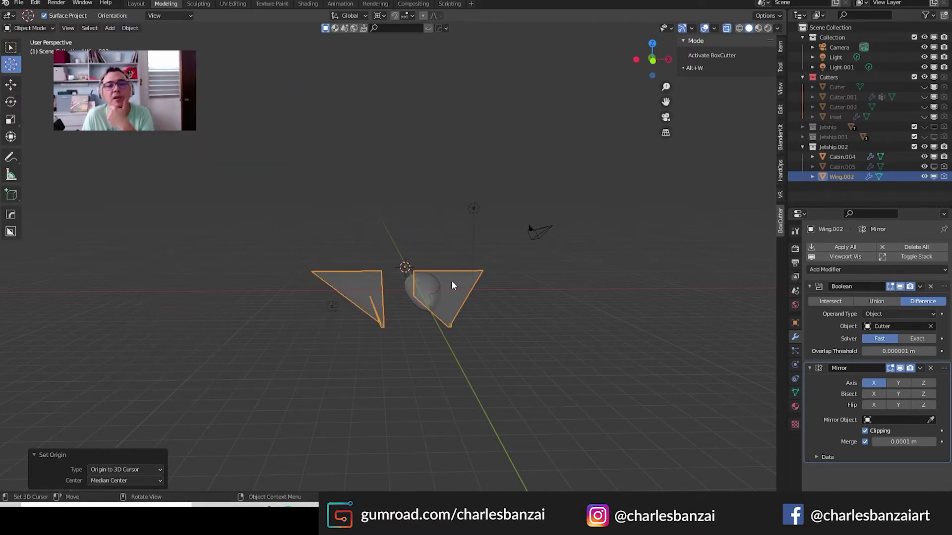
{"action": "middle_click_drag", "start_coordinate": [446, 257], "coordinate": [445, 302]}
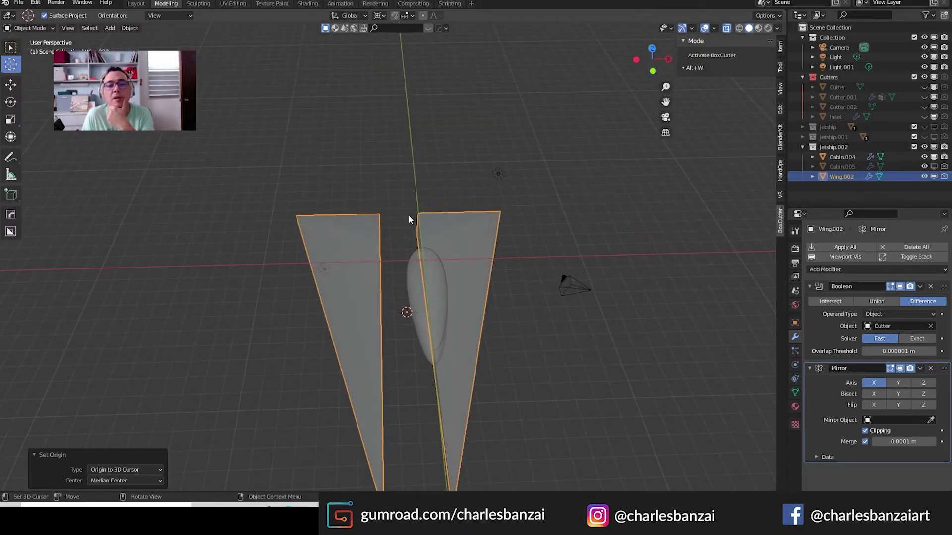
{"action": "middle_click_drag", "start_coordinate": [464, 193], "coordinate": [462, 249], "text": "alt"}
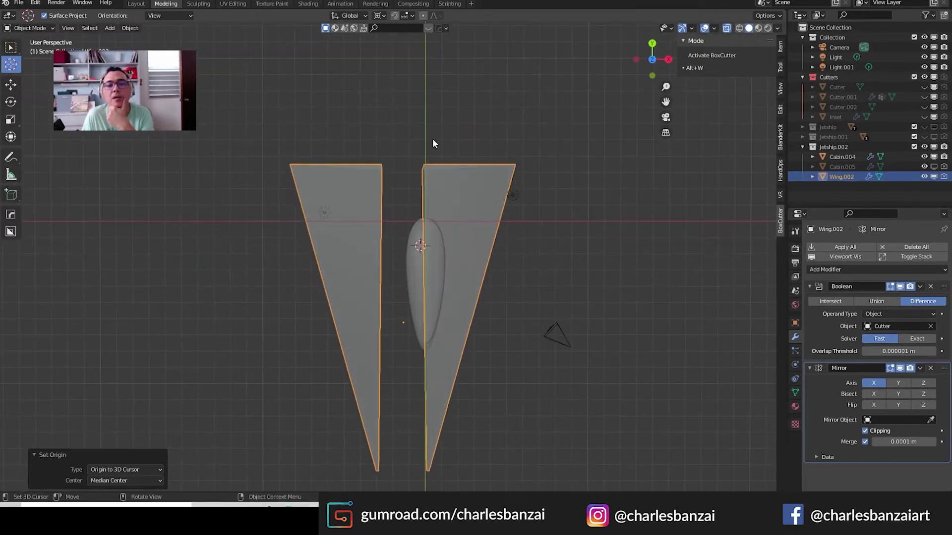
{"action": "mouse_move", "coordinate": [432, 143]}
{"action": "middle_mouse_down", "text": "alt"}
{"action": "mouse_move", "coordinate": [464, 131]}
{"action": "mouse_move", "coordinate": [460, 123]}
{"action": "mouse_move", "coordinate": [459, 138]}
{"action": "mouse_move", "coordinate": [465, 35]}
{"action": "mouse_move", "coordinate": [466, 46]}
{"action": "middle_mouse_up", "text": "alt"}
{"action": "scroll", "coordinate": [459, 138], "scroll_direction": "up", "scroll_amount": 2}
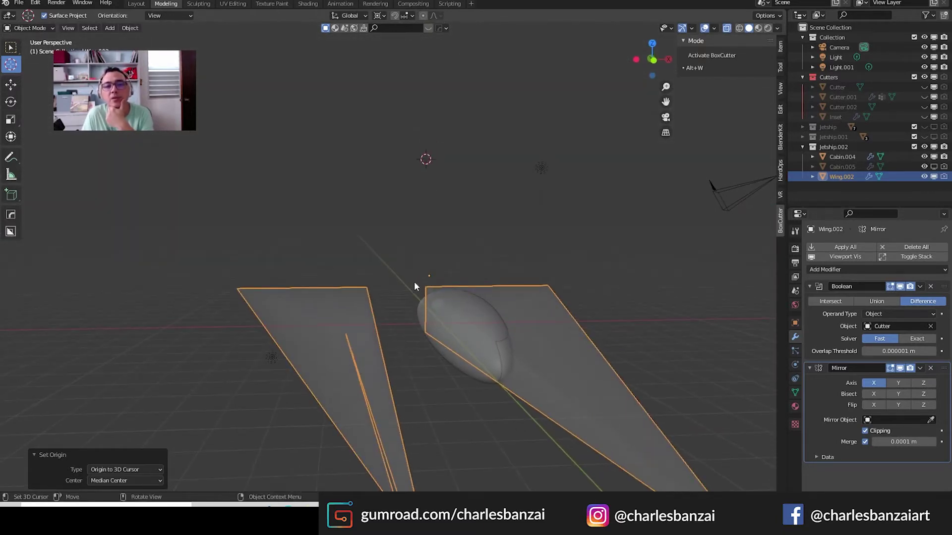
{"action": "mouse_move", "coordinate": [463, 251]}
{"action": "middle_mouse_down", "text": "alt"}
{"action": "mouse_move", "coordinate": [446, 248]}
{"action": "mouse_move", "coordinate": [451, 238]}
{"action": "middle_mouse_up", "text": "alt"}
{"action": "left_click", "coordinate": [139, 30]}
{"action": "mouse_move", "coordinate": [145, 49]}
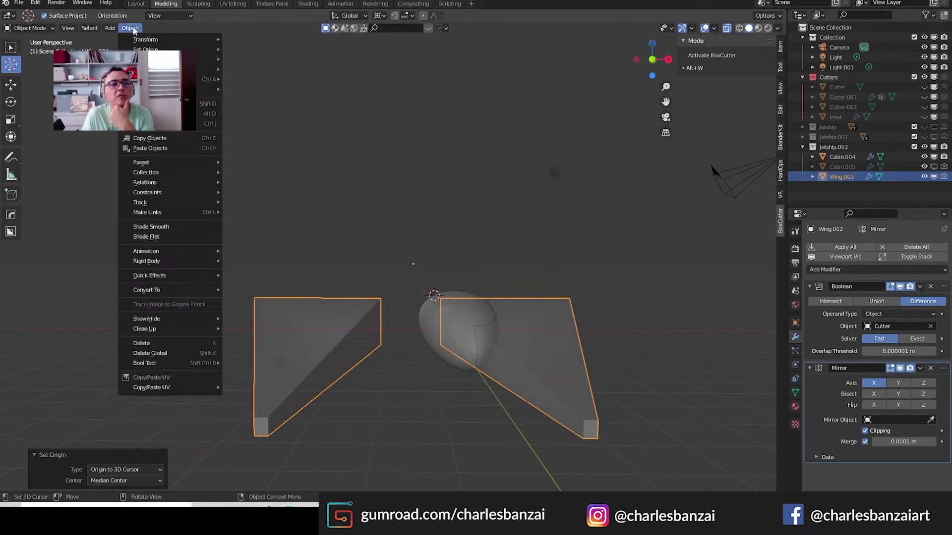
{"action": "left_click", "coordinate": [282, 72]}
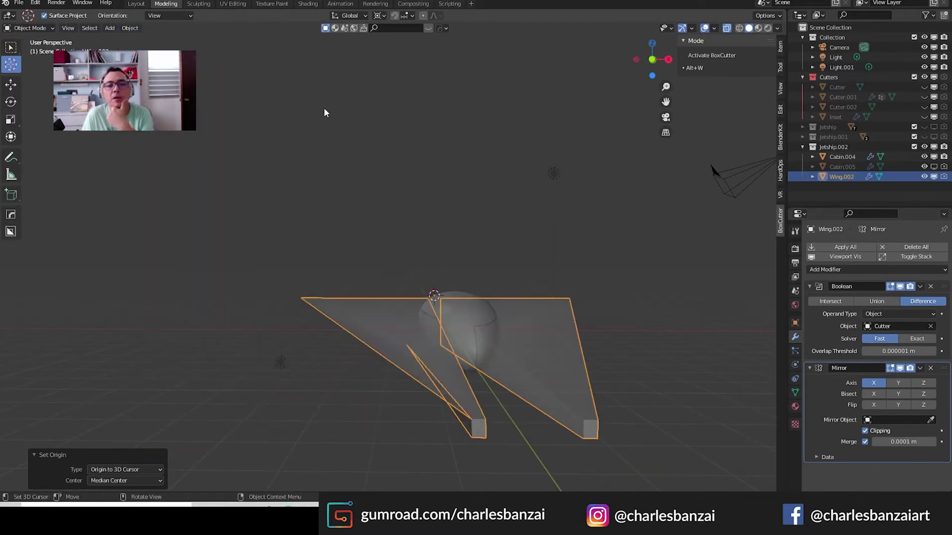
{"action": "mouse_move", "coordinate": [462, 235]}
{"action": "middle_mouse_down"}
{"action": "mouse_move", "coordinate": [457, 285]}
{"action": "mouse_move", "coordinate": [502, 230]}
{"action": "mouse_move", "coordinate": [496, 261]}
{"action": "mouse_move", "coordinate": [502, 189]}
{"action": "mouse_move", "coordinate": [511, 208]}
{"action": "middle_mouse_up"}
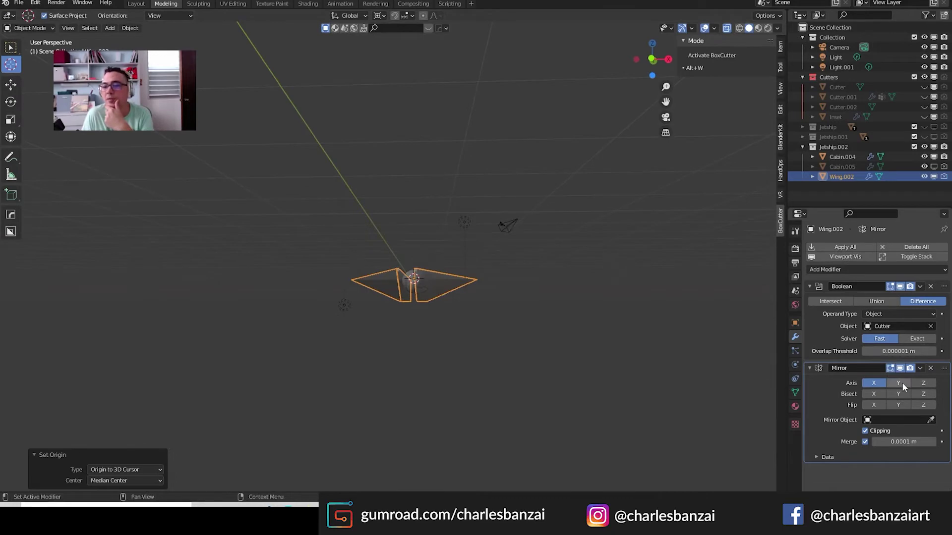
- Toggle Z mirroring on and off, then enable Y mirroring for a four-bladed wing
{"action": "left_click", "coordinate": [922, 384]}
{"action": "mouse_move", "coordinate": [534, 272]}
{"action": "middle_mouse_down"}
{"action": "mouse_move", "coordinate": [529, 324]}
{"action": "mouse_move", "coordinate": [462, 257]}
{"action": "mouse_move", "coordinate": [314, 277]}
{"action": "mouse_move", "coordinate": [349, 296]}
{"action": "mouse_move", "coordinate": [510, 311]}
{"action": "middle_mouse_up"}
{"action": "scroll", "coordinate": [483, 300], "scroll_direction": "up", "scroll_amount": 3}
{"action": "scroll", "coordinate": [484, 300], "scroll_direction": "up", "scroll_amount": 2}
{"action": "scroll", "coordinate": [484, 299], "scroll_direction": "down", "scroll_amount": 1}
{"action": "left_click", "coordinate": [929, 384]}
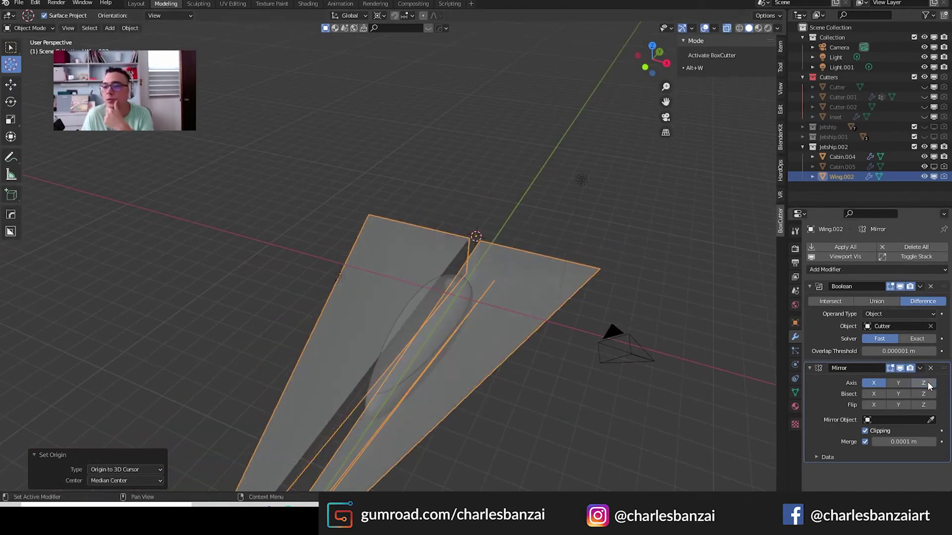
{"action": "left_click", "coordinate": [898, 383]}
{"action": "mouse_move", "coordinate": [678, 292]}
{"action": "middle_mouse_down"}
{"action": "mouse_move", "coordinate": [672, 281]}
{"action": "mouse_move", "coordinate": [645, 353]}
{"action": "mouse_move", "coordinate": [527, 165]}
{"action": "mouse_move", "coordinate": [534, 144]}
{"action": "mouse_move", "coordinate": [537, 200]}
{"action": "mouse_move", "coordinate": [623, 206]}
{"action": "mouse_move", "coordinate": [605, 159]}
{"action": "mouse_move", "coordinate": [606, 243]}
{"action": "middle_mouse_up"}
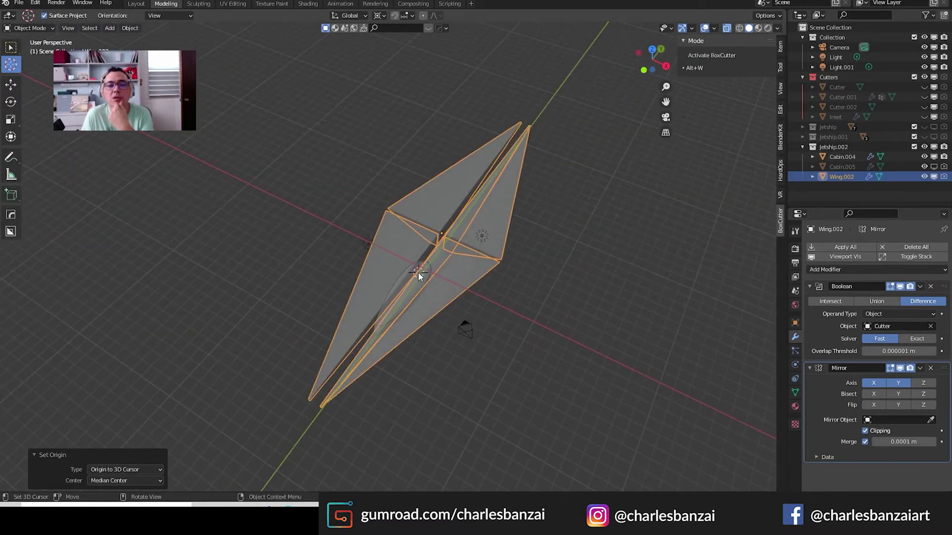
- Move the wing's origin to a 3D cursor placed on the wing surface
{"action": "left_click", "coordinate": [406, 273]}
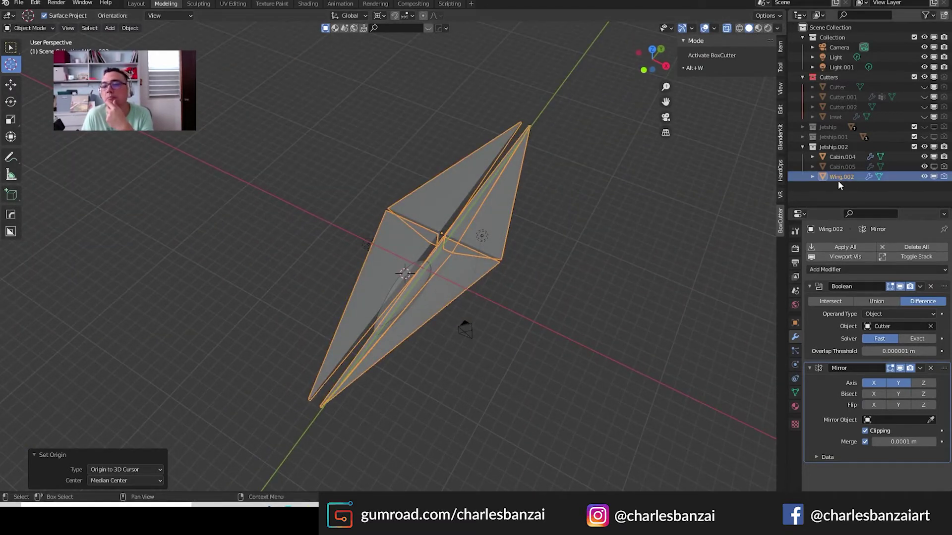
{"action": "mouse_move", "coordinate": [548, 280]}
{"action": "middle_mouse_down"}
{"action": "mouse_move", "coordinate": [599, 241]}
{"action": "mouse_move", "coordinate": [640, 233]}
{"action": "mouse_move", "coordinate": [629, 243]}
{"action": "middle_mouse_up"}
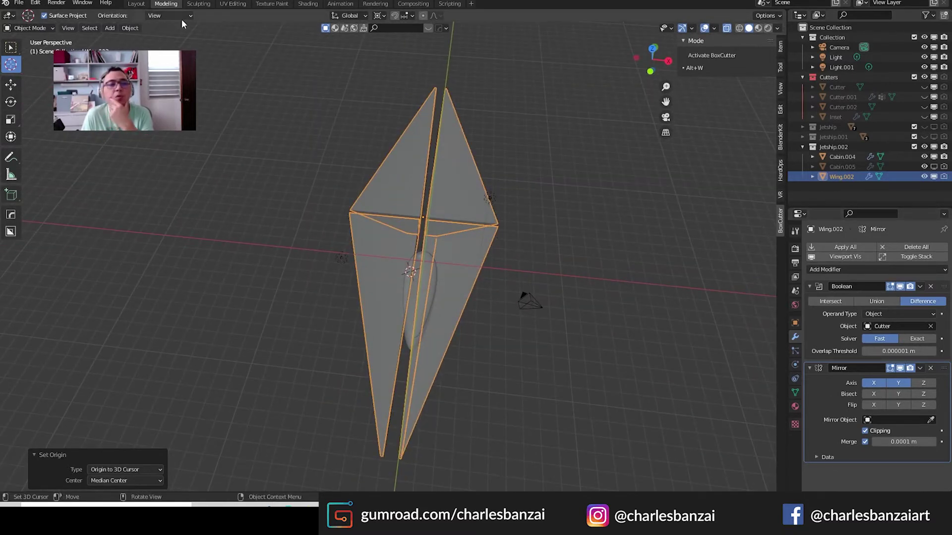
{"action": "left_click", "coordinate": [130, 28]}
{"action": "left_click", "coordinate": [317, 70]}
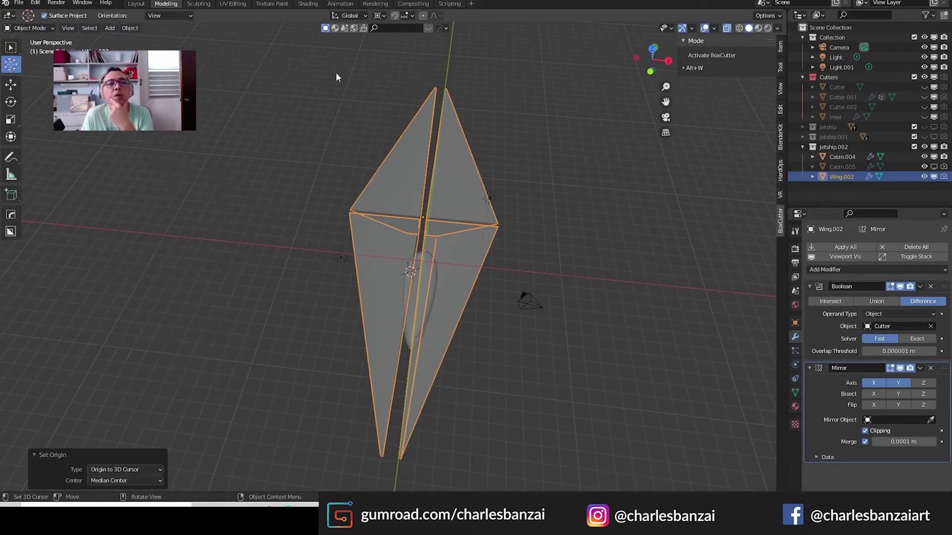
{"action": "left_click", "coordinate": [134, 30]}
{"action": "mouse_move", "coordinate": [146, 49]}
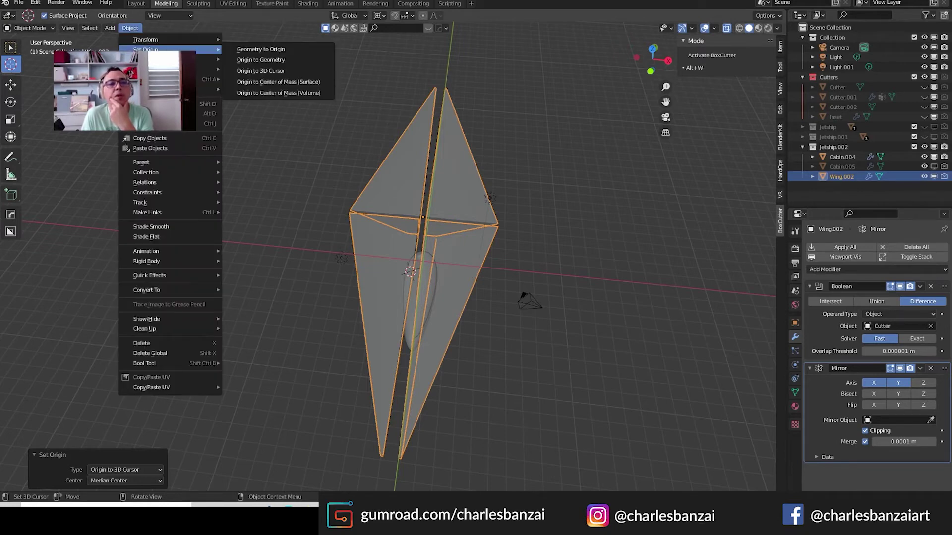
{"action": "left_click", "coordinate": [316, 67]}
- Orbit and zoom around the crossed, mirrored wing blades to inspect them
{"action": "mouse_move", "coordinate": [511, 170]}
{"action": "middle_mouse_down"}
{"action": "mouse_move", "coordinate": [400, 37]}
{"action": "mouse_move", "coordinate": [448, 207]}
{"action": "mouse_move", "coordinate": [475, 200]}
{"action": "mouse_move", "coordinate": [562, 207]}
{"action": "mouse_move", "coordinate": [608, 204]}
{"action": "mouse_move", "coordinate": [638, 107]}
{"action": "mouse_move", "coordinate": [628, 34]}
{"action": "middle_mouse_up"}
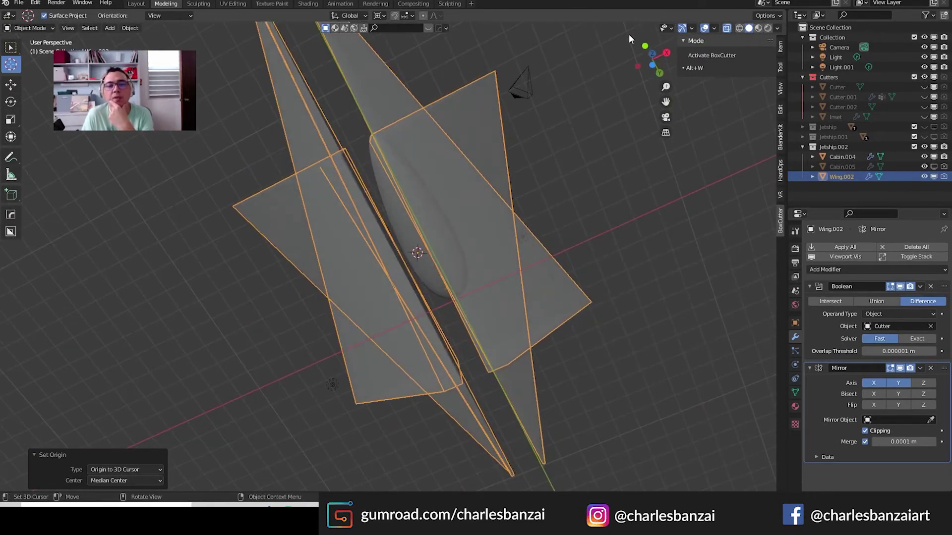
{"action": "scroll", "coordinate": [567, 191], "scroll_direction": "down", "scroll_amount": 4}
{"action": "scroll", "coordinate": [538, 192], "scroll_direction": "down", "scroll_amount": 3}
{"action": "mouse_move", "coordinate": [538, 191]}
{"action": "middle_mouse_down"}
{"action": "mouse_move", "coordinate": [525, 116]}
{"action": "mouse_move", "coordinate": [531, 153]}
{"action": "mouse_move", "coordinate": [540, 46]}
{"action": "mouse_move", "coordinate": [571, 154]}
{"action": "mouse_move", "coordinate": [559, 113]}
{"action": "mouse_move", "coordinate": [514, 172]}
{"action": "middle_mouse_up"}
{"action": "middle_click_drag", "start_coordinate": [448, 104], "coordinate": [451, 286]}
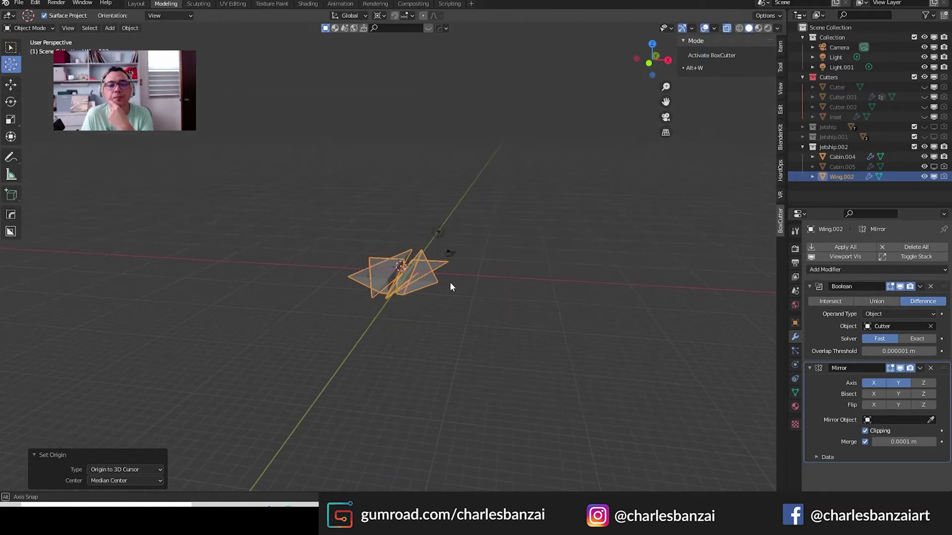
- Select Cabin.004 and shift it vertically and along X to -0.30176 m
{"action": "left_click", "coordinate": [855, 157]}
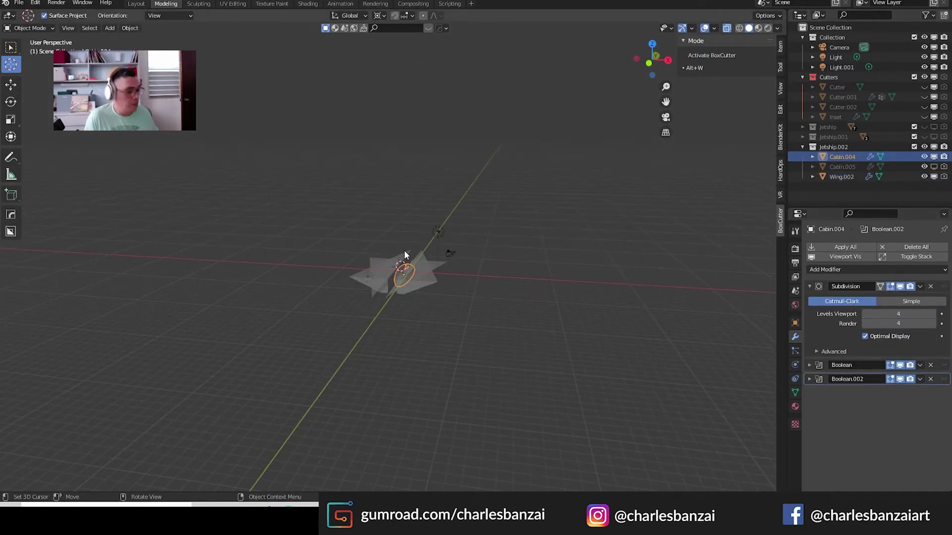
{"action": "key", "text": "shift+space"}
{"action": "key", "text": "g"}
{"action": "left_click_drag", "start_coordinate": [407, 226], "coordinate": [399, 214]}
{"action": "scroll", "coordinate": [545, 276], "scroll_direction": "up", "scroll_amount": 3}
{"action": "middle_click_drag", "start_coordinate": [545, 275], "coordinate": [578, 333]}
{"action": "left_click_drag", "start_coordinate": [451, 256], "coordinate": [488, 255]}
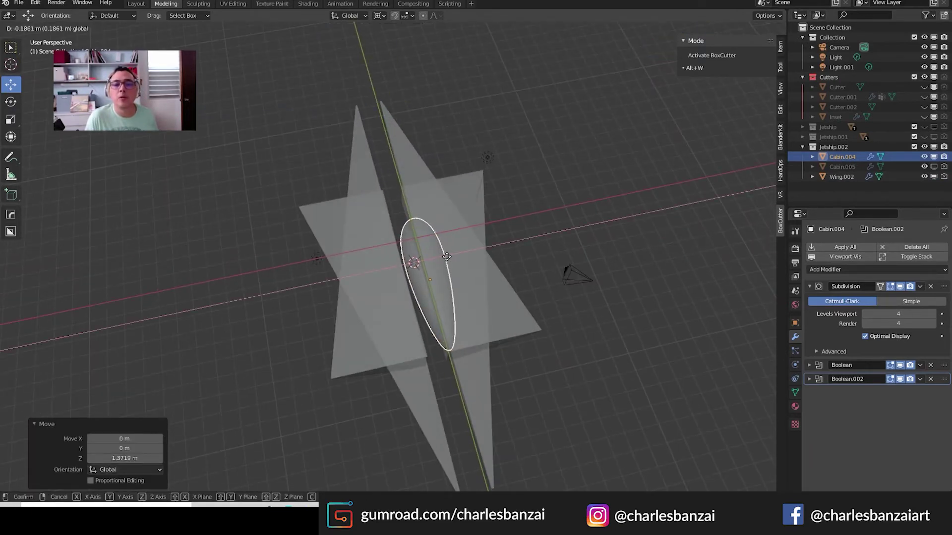
- Lower the cabin further and slide it along X to -0.55968 m
{"action": "middle_click_drag", "start_coordinate": [558, 239], "coordinate": [588, 168]}
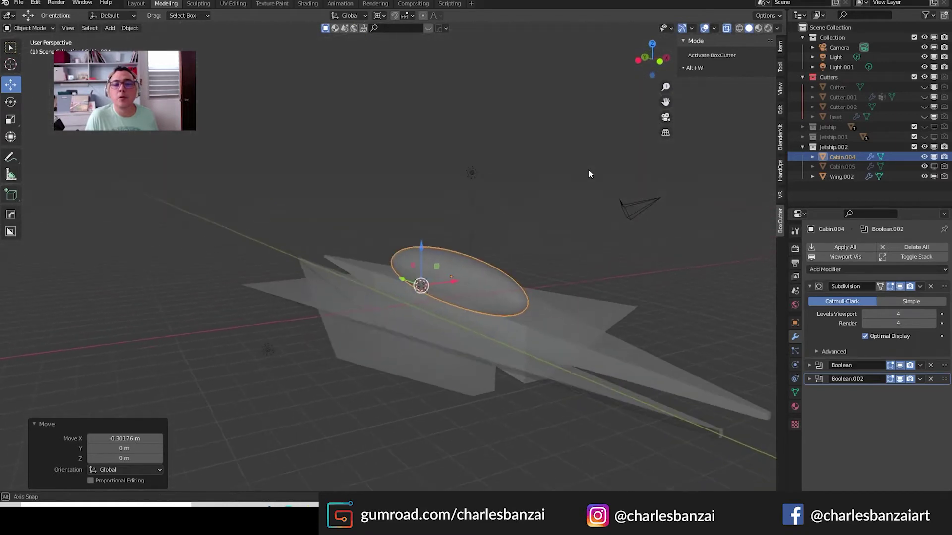
{"action": "left_click_drag", "start_coordinate": [422, 248], "coordinate": [422, 279]}
{"action": "mouse_move", "coordinate": [421, 279]}
{"action": "middle_mouse_down"}
{"action": "mouse_move", "coordinate": [517, 254]}
{"action": "mouse_move", "coordinate": [457, 254]}
{"action": "mouse_move", "coordinate": [457, 231]}
{"action": "mouse_move", "coordinate": [455, 248]}
{"action": "mouse_move", "coordinate": [329, 287]}
{"action": "mouse_move", "coordinate": [246, 227]}
{"action": "mouse_move", "coordinate": [261, 268]}
{"action": "mouse_move", "coordinate": [350, 289]}
{"action": "middle_mouse_up"}
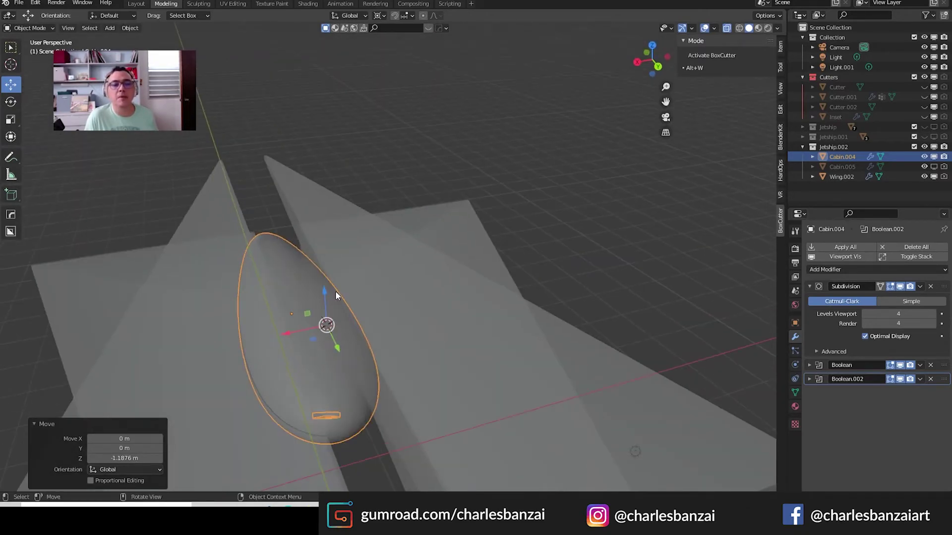
{"action": "left_click_drag", "start_coordinate": [326, 289], "coordinate": [325, 308]}
{"action": "mouse_move", "coordinate": [324, 308]}
{"action": "middle_mouse_down"}
{"action": "mouse_move", "coordinate": [380, 278]}
{"action": "mouse_move", "coordinate": [488, 274]}
{"action": "mouse_move", "coordinate": [535, 291]}
{"action": "mouse_move", "coordinate": [525, 252]}
{"action": "mouse_move", "coordinate": [525, 270]}
{"action": "mouse_move", "coordinate": [485, 298]}
{"action": "middle_mouse_up"}
{"action": "mouse_move", "coordinate": [485, 298]}
{"action": "left_mouse_down"}
{"action": "mouse_move", "coordinate": [455, 299]}
{"action": "mouse_move", "coordinate": [464, 290]}
{"action": "left_mouse_up"}
{"action": "mouse_move", "coordinate": [463, 290]}
{"action": "middle_mouse_down"}
{"action": "mouse_move", "coordinate": [480, 260]}
{"action": "mouse_move", "coordinate": [506, 258]}
{"action": "mouse_move", "coordinate": [462, 276]}
{"action": "mouse_move", "coordinate": [441, 236]}
{"action": "mouse_move", "coordinate": [457, 268]}
{"action": "middle_mouse_up"}
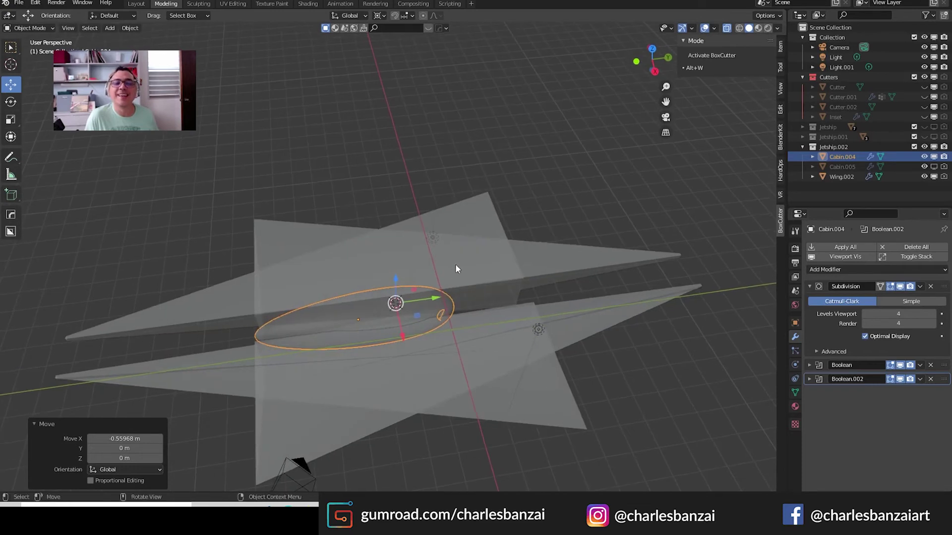
- Preview the ship in Rendered shading, orbiting and zooming around it
{"action": "left_click", "coordinate": [767, 28]}
{"action": "mouse_move", "coordinate": [691, 125]}
{"action": "middle_mouse_down"}
{"action": "mouse_move", "coordinate": [595, 184]}
{"action": "mouse_move", "coordinate": [551, 238]}
{"action": "mouse_move", "coordinate": [594, 161]}
{"action": "mouse_move", "coordinate": [597, 207]}
{"action": "mouse_move", "coordinate": [579, 236]}
{"action": "mouse_move", "coordinate": [582, 265]}
{"action": "mouse_move", "coordinate": [629, 294]}
{"action": "mouse_move", "coordinate": [578, 298]}
{"action": "mouse_move", "coordinate": [560, 255]}
{"action": "mouse_move", "coordinate": [522, 224]}
{"action": "mouse_move", "coordinate": [516, 298]}
{"action": "mouse_move", "coordinate": [640, 208]}
{"action": "mouse_move", "coordinate": [638, 145]}
{"action": "mouse_move", "coordinate": [617, 105]}
{"action": "mouse_move", "coordinate": [606, 30]}
{"action": "mouse_move", "coordinate": [553, 294]}
{"action": "mouse_move", "coordinate": [559, 212]}
{"action": "middle_mouse_up"}
{"action": "scroll", "coordinate": [516, 298], "scroll_direction": "up", "scroll_amount": 2}
{"action": "scroll", "coordinate": [539, 283], "scroll_direction": "up", "scroll_amount": 3}
{"action": "scroll", "coordinate": [538, 280], "scroll_direction": "down", "scroll_amount": 3}
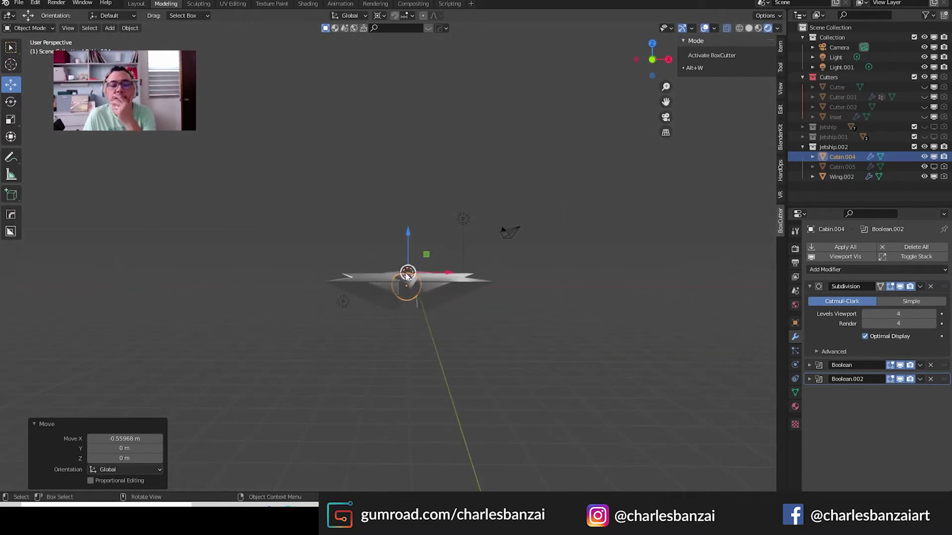
{"action": "mouse_move", "coordinate": [378, 287]}
{"action": "middle_mouse_down"}
{"action": "mouse_move", "coordinate": [462, 321]}
{"action": "mouse_move", "coordinate": [534, 232]}
{"action": "mouse_move", "coordinate": [535, 132]}
{"action": "mouse_move", "coordinate": [557, 155]}
{"action": "mouse_move", "coordinate": [428, 149]}
{"action": "mouse_move", "coordinate": [424, 194]}
{"action": "mouse_move", "coordinate": [453, 98]}
{"action": "mouse_move", "coordinate": [510, 193]}
{"action": "mouse_move", "coordinate": [412, 158]}
{"action": "mouse_move", "coordinate": [437, 178]}
{"action": "mouse_move", "coordinate": [457, 248]}
{"action": "mouse_move", "coordinate": [480, 200]}
{"action": "middle_mouse_up"}
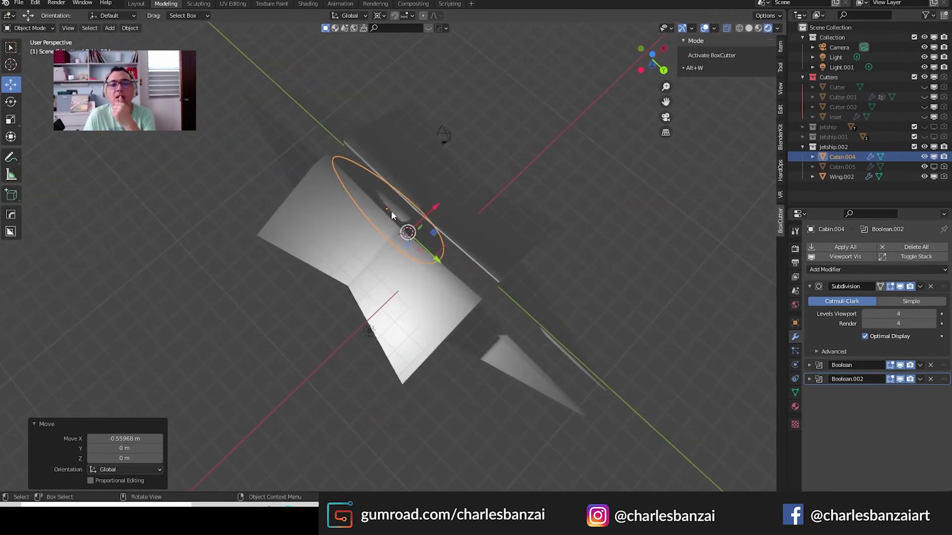
{"action": "scroll", "coordinate": [424, 242], "scroll_direction": "up", "scroll_amount": 2}
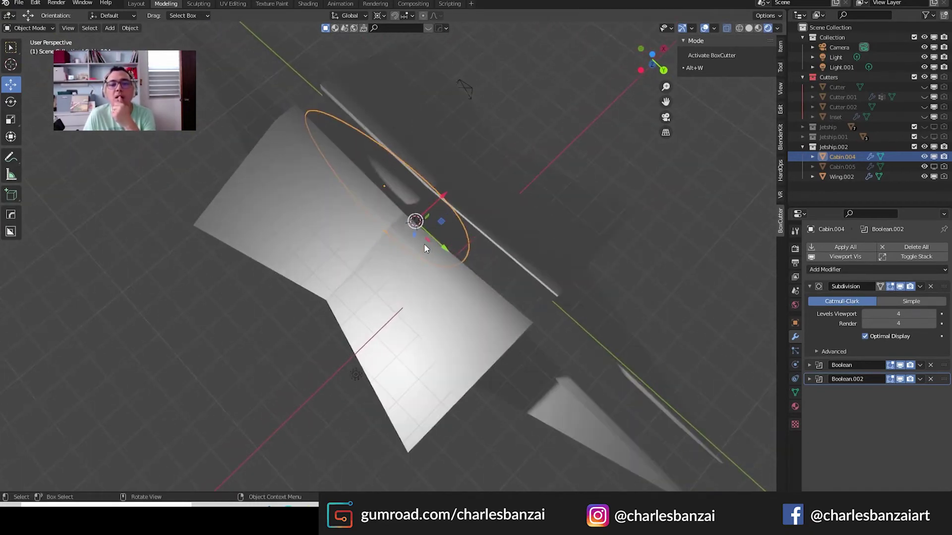
{"action": "scroll", "coordinate": [425, 242], "scroll_direction": "down", "scroll_amount": 3}
{"action": "middle_click_drag", "start_coordinate": [491, 146], "coordinate": [453, 296]}
- Select Wing.002 and rotate it about Y to stand upright at 90°
{"action": "left_click", "coordinate": [453, 301]}
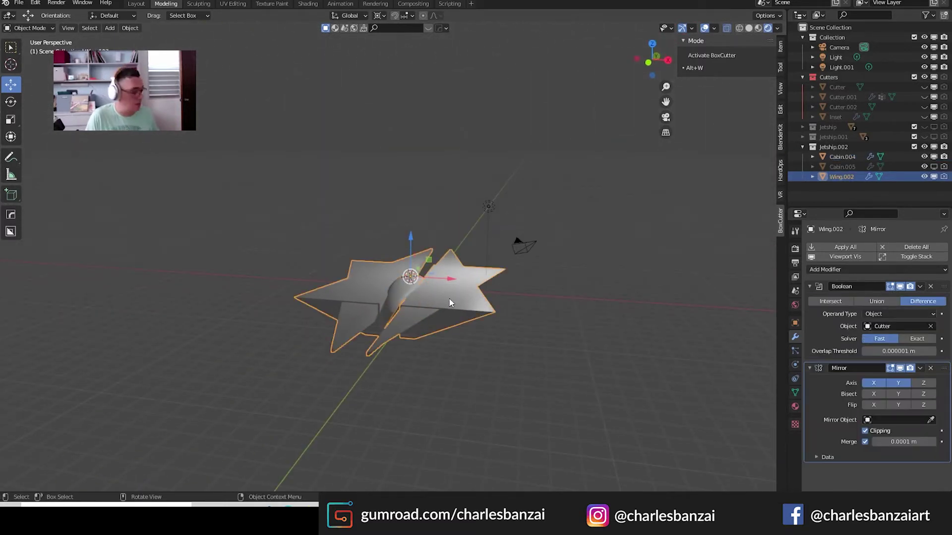
{"action": "key", "text": "e"}
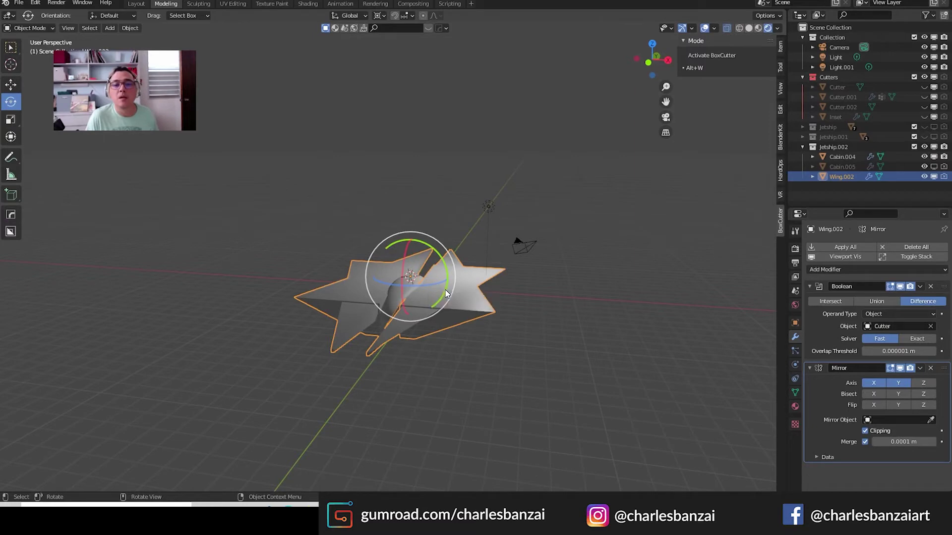
{"action": "left_click_drag", "start_coordinate": [445, 294], "coordinate": [443, 298]}
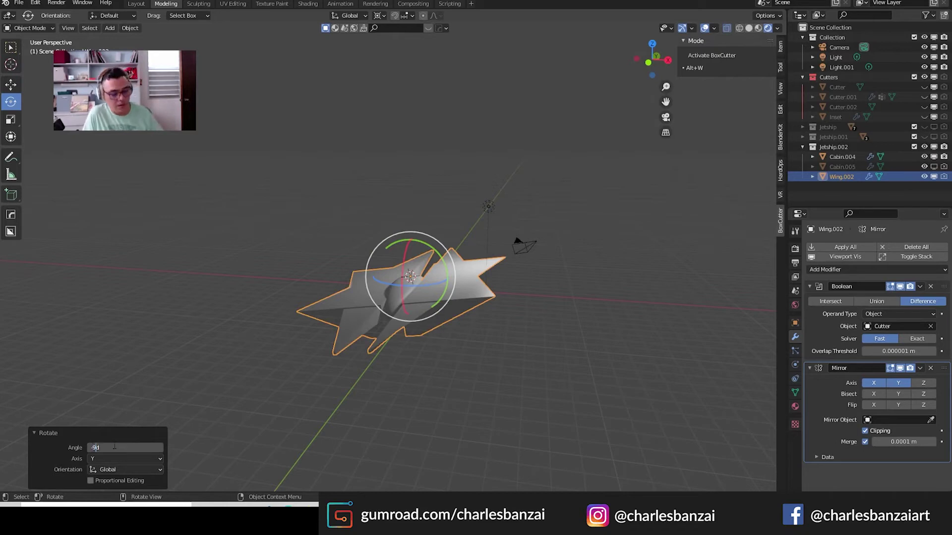
{"action": "key", "text": "Return"}
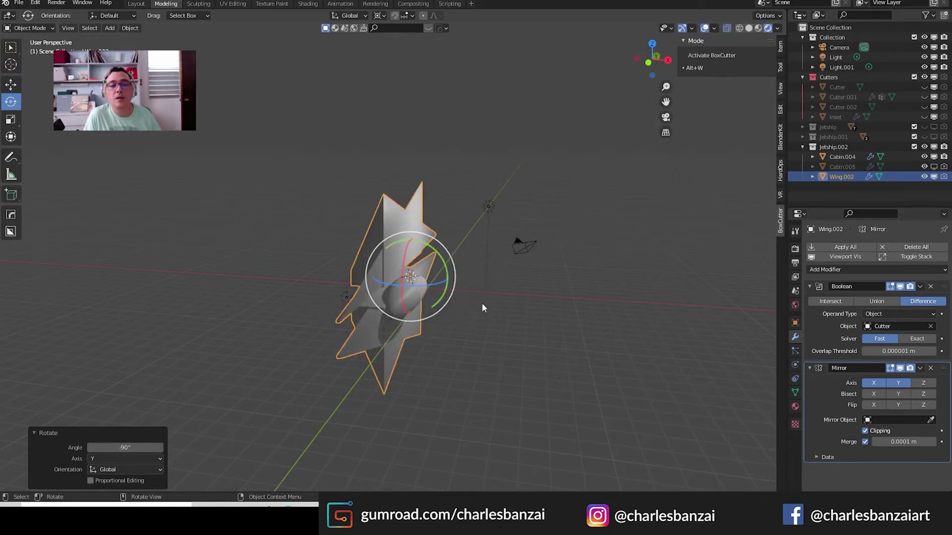
- Test the wing's Mirror axes with Z instead of Y, then restore X and Y mirroring
{"action": "mouse_move", "coordinate": [483, 307]}
{"action": "middle_mouse_down"}
{"action": "mouse_move", "coordinate": [611, 262]}
{"action": "mouse_move", "coordinate": [401, 255]}
{"action": "middle_mouse_up"}
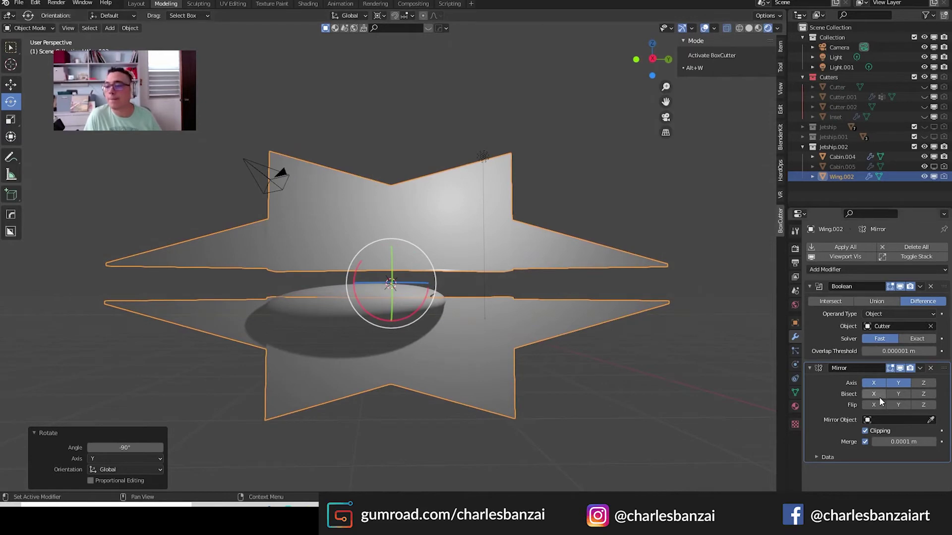
{"action": "left_click", "coordinate": [897, 384]}
{"action": "middle_click_drag", "start_coordinate": [567, 308], "coordinate": [632, 288]}
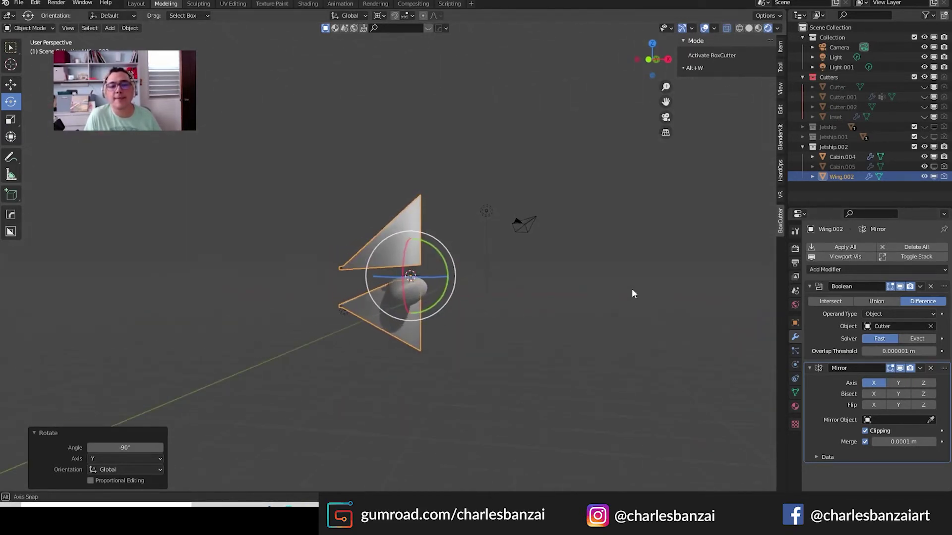
{"action": "left_click", "coordinate": [924, 384]}
{"action": "mouse_move", "coordinate": [554, 281]}
{"action": "middle_mouse_down"}
{"action": "mouse_move", "coordinate": [499, 277]}
{"action": "mouse_move", "coordinate": [504, 313]}
{"action": "mouse_move", "coordinate": [516, 267]}
{"action": "mouse_move", "coordinate": [583, 312]}
{"action": "middle_mouse_up"}
{"action": "left_click", "coordinate": [921, 383]}
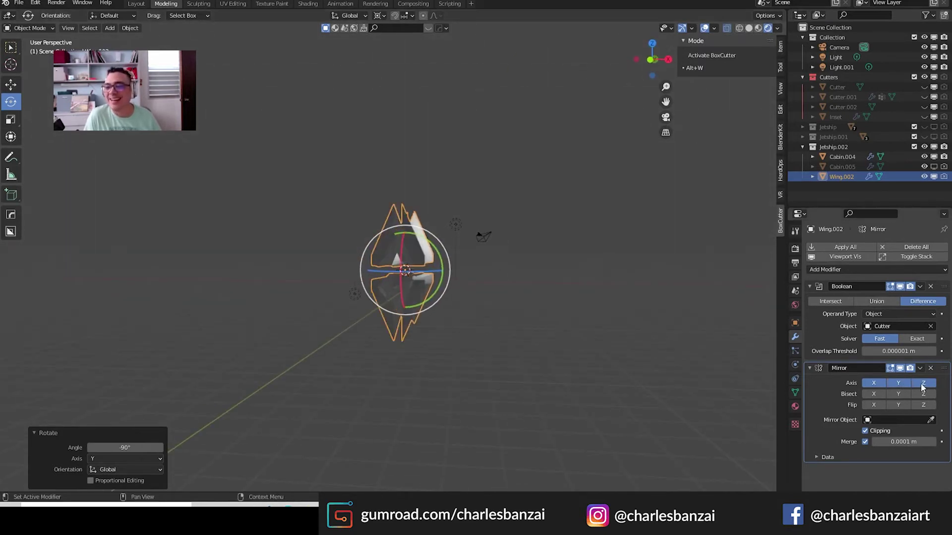
- Change the wing's rotation angle to -180° and reselect it with the Move tool
{"action": "left_click", "coordinate": [124, 448]}
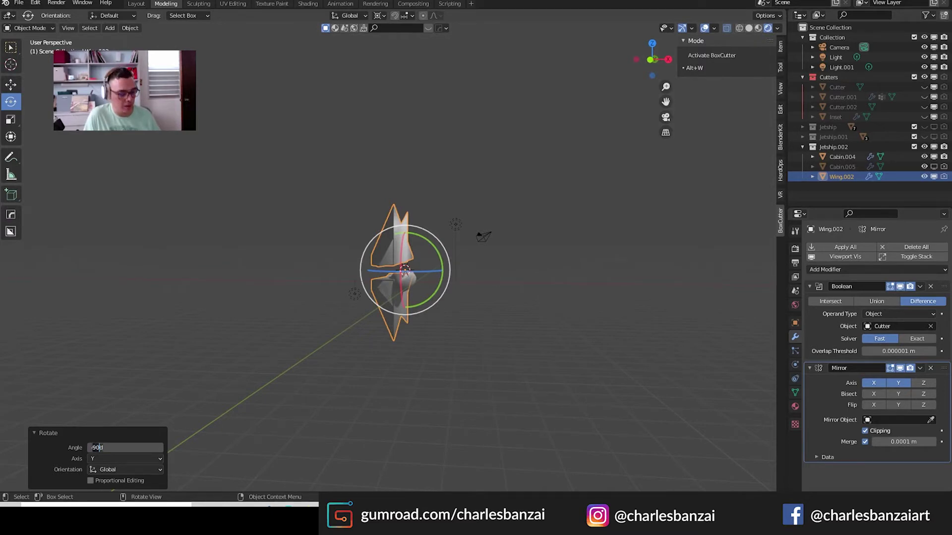
{"action": "type", "text": "-180"}
{"action": "key", "text": "Return"}
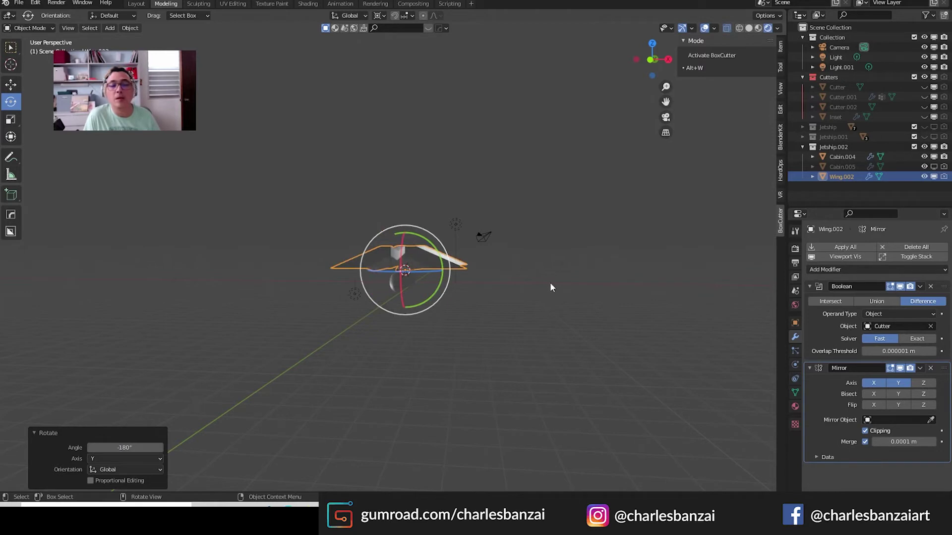
{"action": "left_click", "coordinate": [549, 283]}
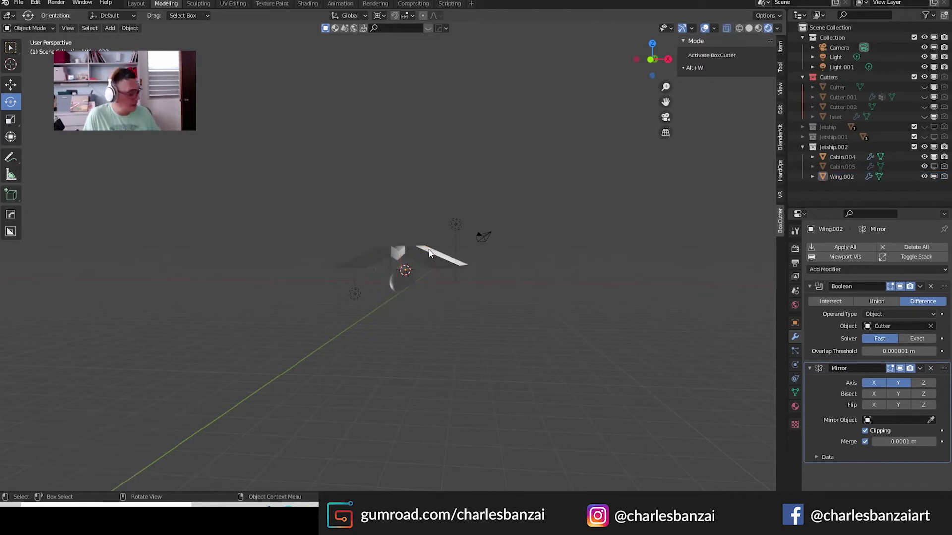
{"action": "key", "text": "shift+space"}
{"action": "key", "text": "g"}
{"action": "left_click", "coordinate": [412, 256]}
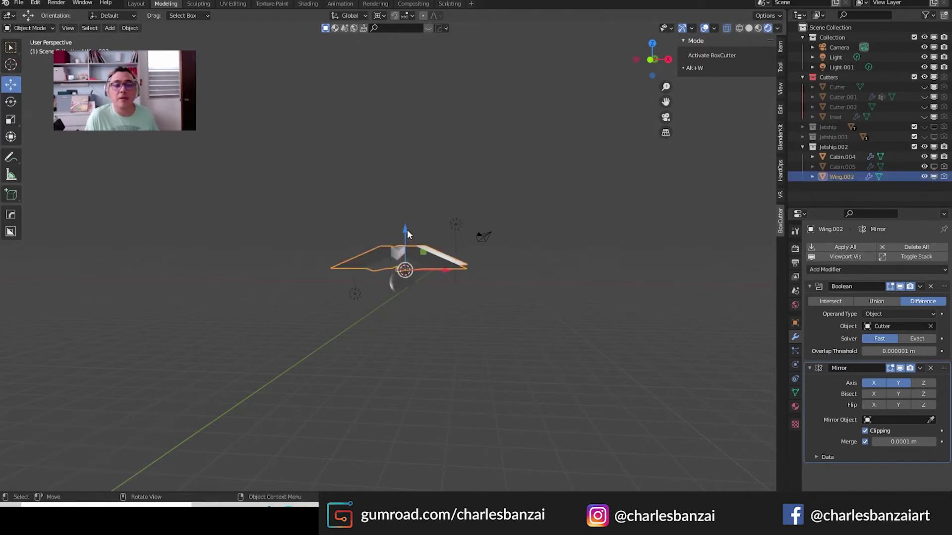
- Lower Wing.002 well below the origin along Z, then select the cabin
{"action": "mouse_move", "coordinate": [407, 230]}
{"action": "left_mouse_down"}
{"action": "mouse_move", "coordinate": [411, 259]}
{"action": "mouse_move", "coordinate": [415, 251]}
{"action": "left_mouse_up"}
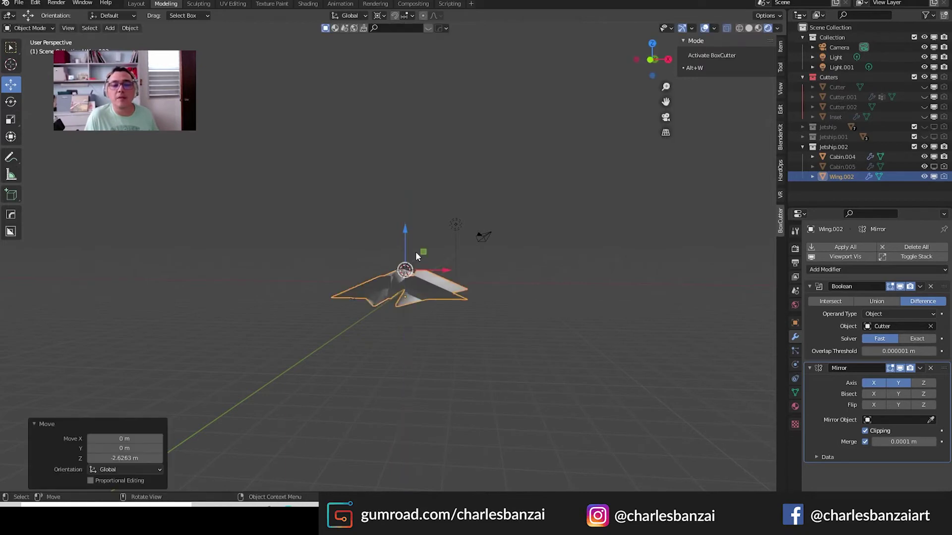
{"action": "scroll", "coordinate": [416, 253], "scroll_direction": "up", "scroll_amount": 3}
{"action": "mouse_move", "coordinate": [417, 254]}
{"action": "middle_mouse_down"}
{"action": "mouse_move", "coordinate": [424, 303]}
{"action": "mouse_move", "coordinate": [423, 289]}
{"action": "middle_mouse_up"}
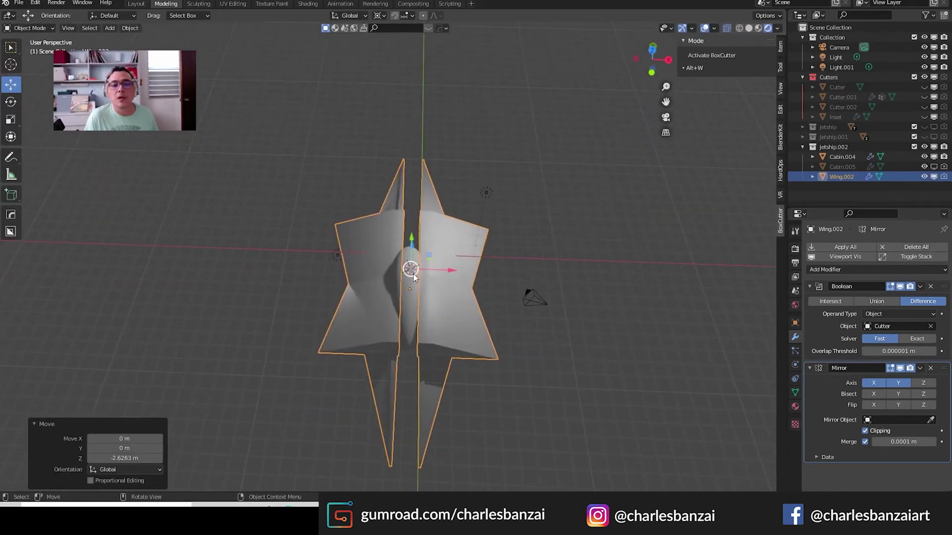
{"action": "left_click", "coordinate": [414, 274]}
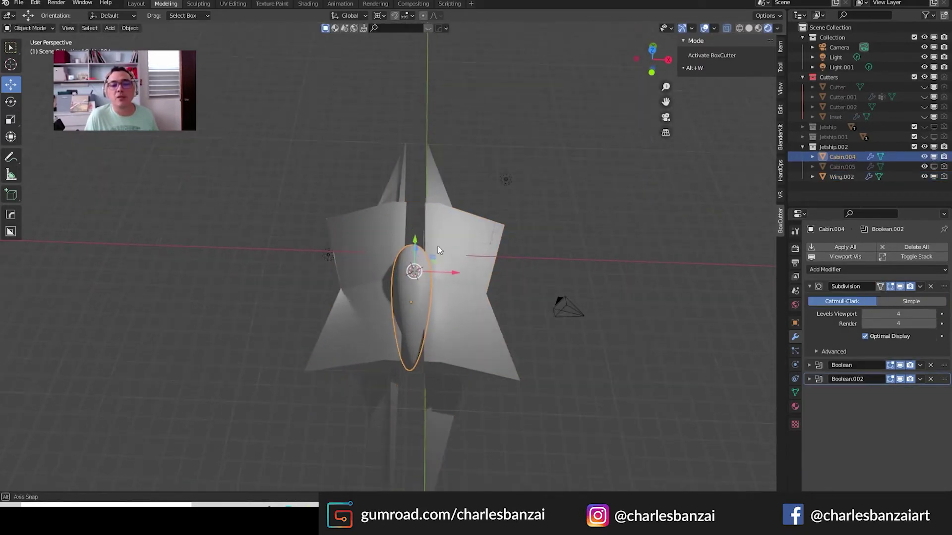
- Slide Cabin.004 along Y and raise it about 0.2 m on Z
{"action": "mouse_move", "coordinate": [414, 254]}
{"action": "middle_mouse_down"}
{"action": "mouse_move", "coordinate": [577, 213]}
{"action": "mouse_move", "coordinate": [364, 266]}
{"action": "middle_mouse_up"}
{"action": "left_click_drag", "start_coordinate": [345, 279], "coordinate": [273, 279]}
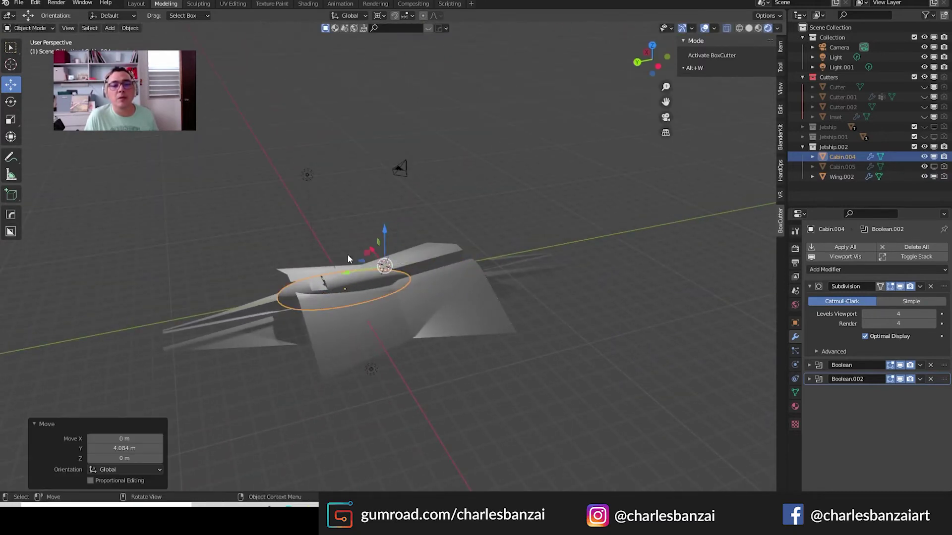
{"action": "left_click_drag", "start_coordinate": [387, 238], "coordinate": [389, 226]}
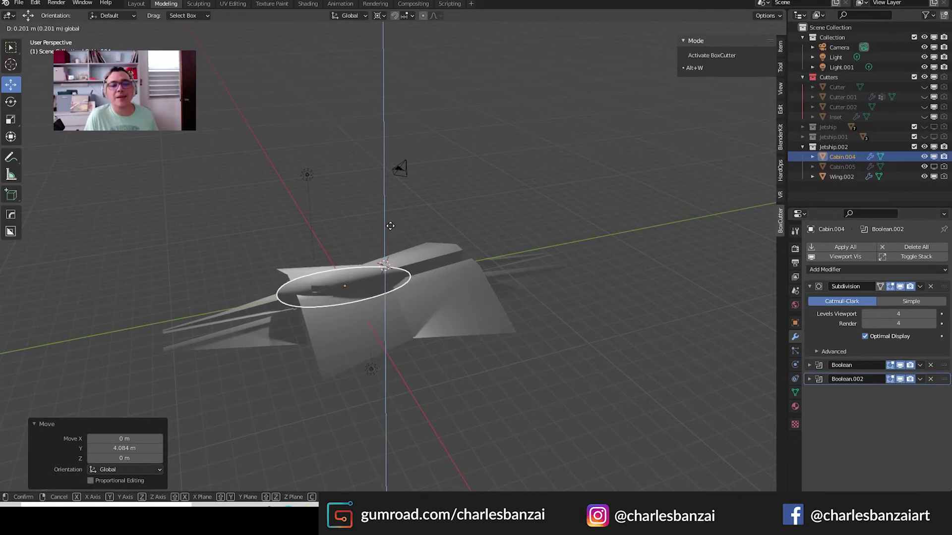
{"action": "left_click_drag", "start_coordinate": [389, 226], "coordinate": [395, 227]}
{"action": "mouse_move", "coordinate": [395, 229]}
{"action": "middle_mouse_down"}
{"action": "mouse_move", "coordinate": [432, 245]}
{"action": "mouse_move", "coordinate": [519, 206]}
{"action": "mouse_move", "coordinate": [521, 218]}
{"action": "mouse_move", "coordinate": [404, 262]}
{"action": "middle_mouse_up"}
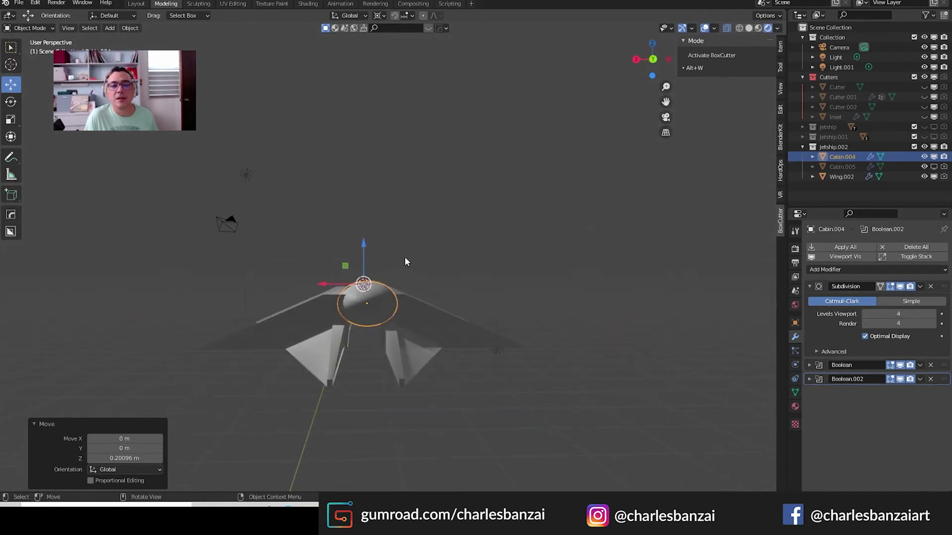
- Nudge the cabin 0.093698 m along X to centre it in Front view, then show wireframe
{"action": "key", "text": "g"}
{"action": "key", "text": "x"}
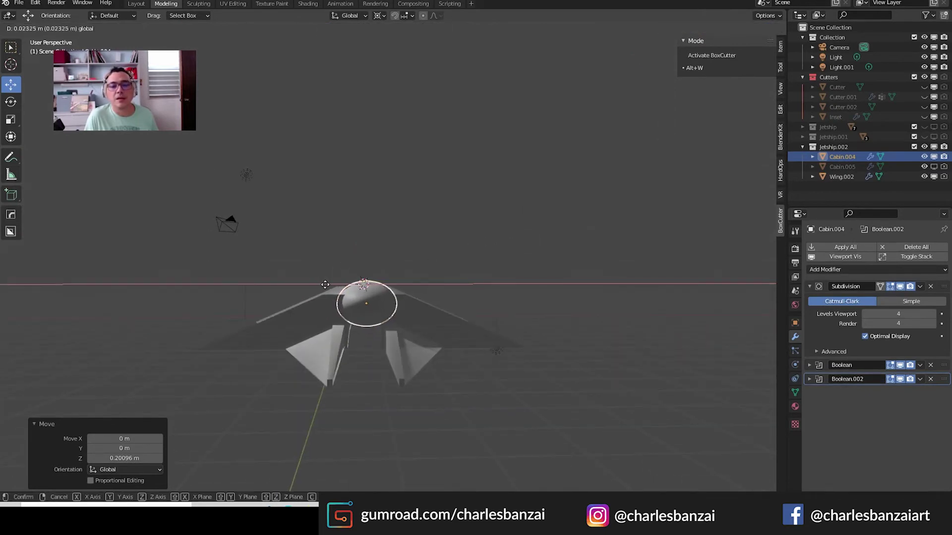
{"action": "left_click", "coordinate": [341, 287]}
{"action": "key", "text": "KP_1"}
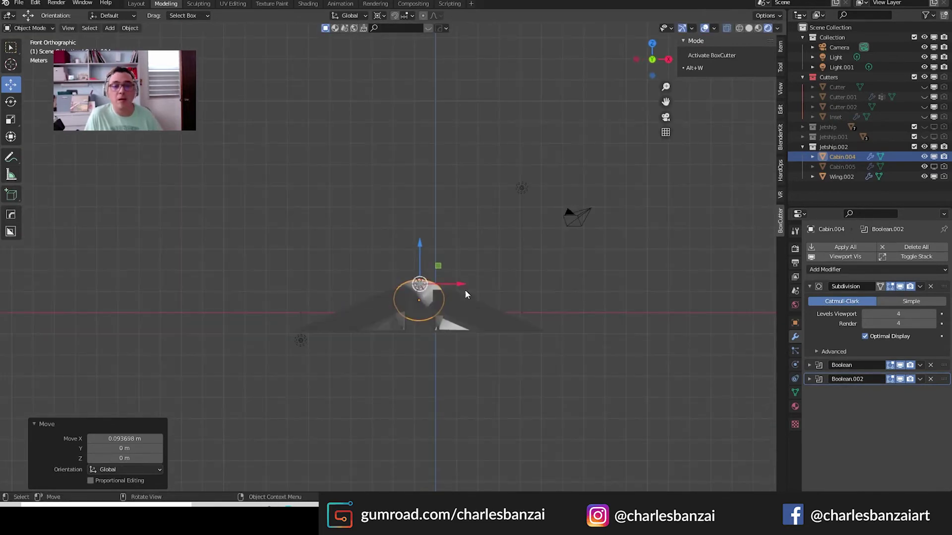
{"action": "scroll", "coordinate": [483, 312], "scroll_direction": "up", "scroll_amount": 2}
{"action": "scroll", "coordinate": [511, 302], "scroll_direction": "up", "scroll_amount": 1}
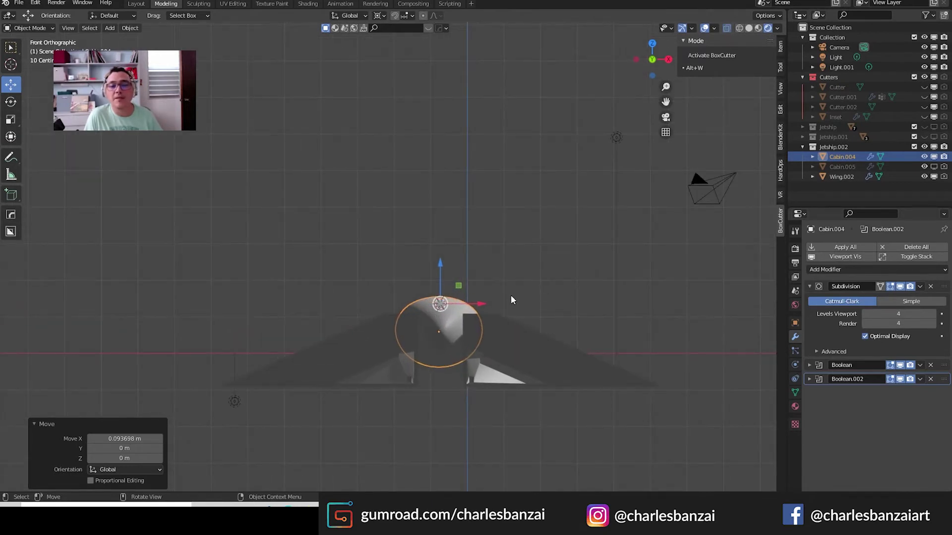
{"action": "left_click_drag", "start_coordinate": [479, 307], "coordinate": [479, 305]}
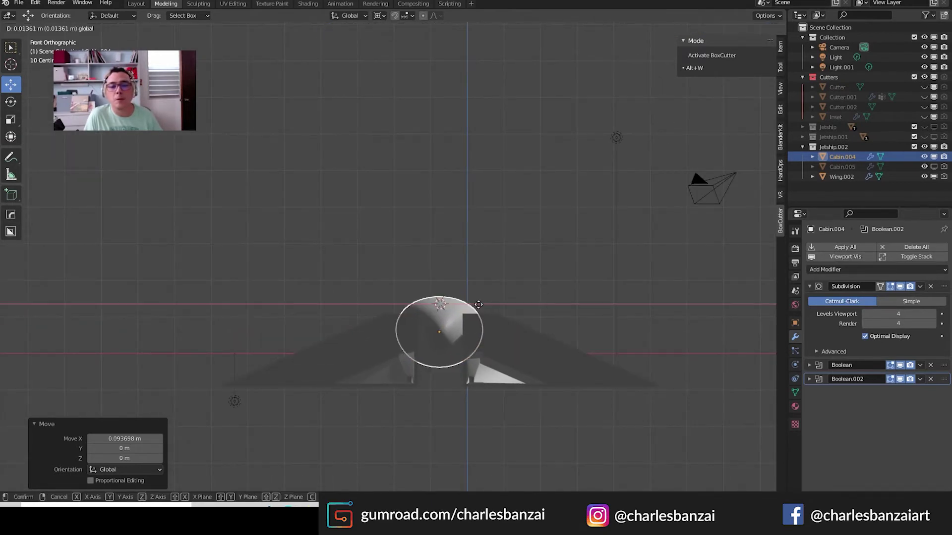
{"action": "left_click", "coordinate": [479, 305]}
{"action": "left_click", "coordinate": [511, 264]}
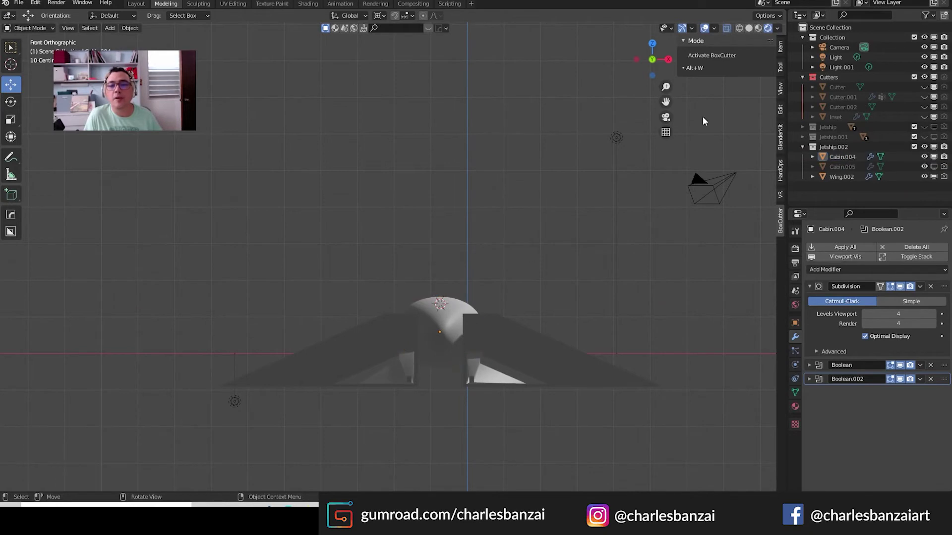
{"action": "left_click", "coordinate": [739, 29]}
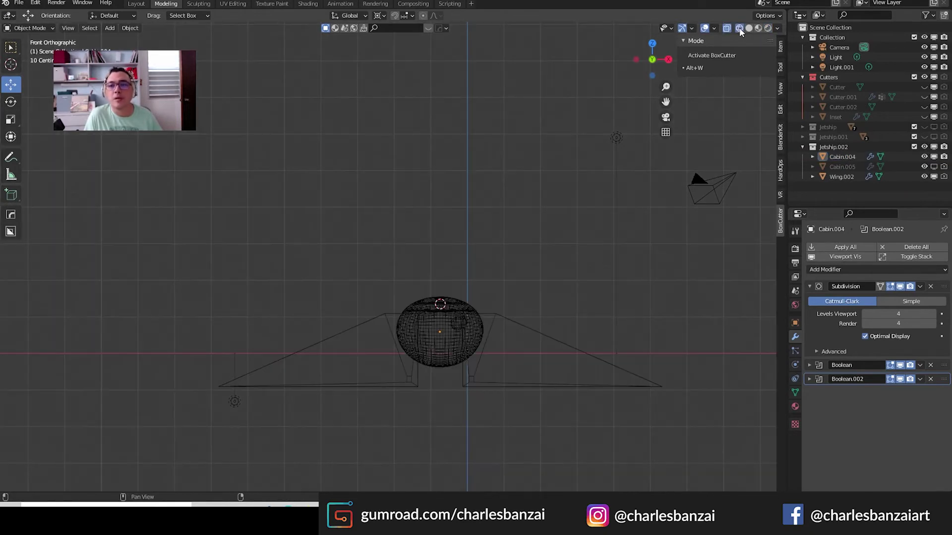
- Return to solid shading, turn X-ray off, and orbit into a perspective view of the jet
{"action": "left_click", "coordinate": [749, 28]}
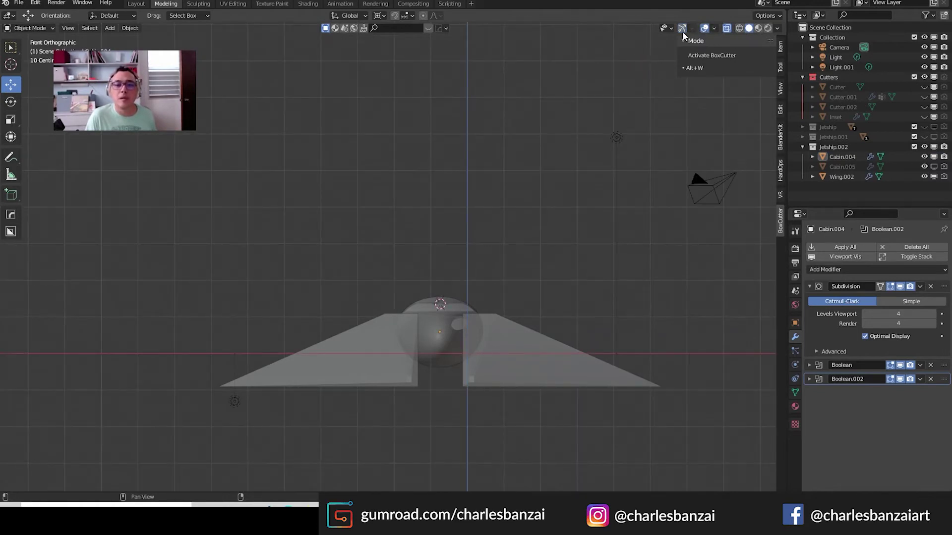
{"action": "left_click", "coordinate": [695, 28]}
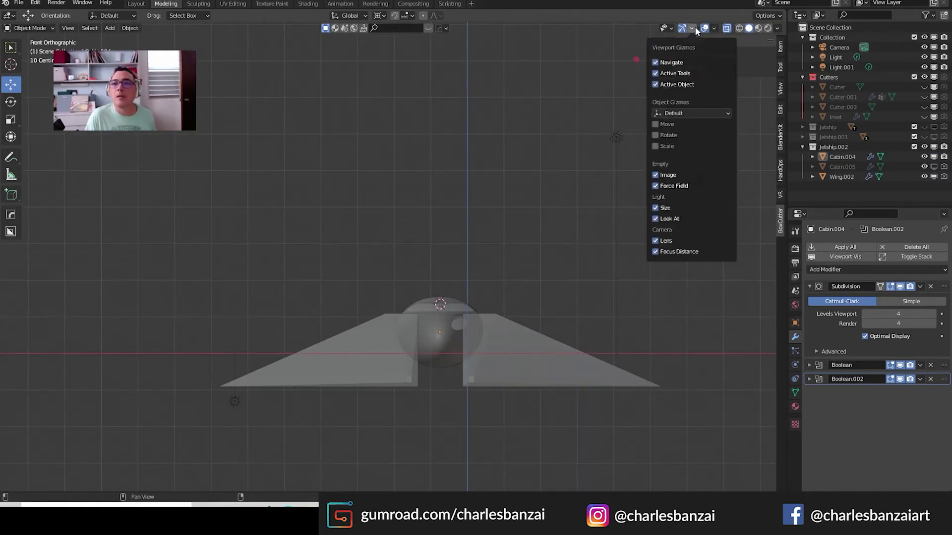
{"action": "left_click", "coordinate": [713, 28]}
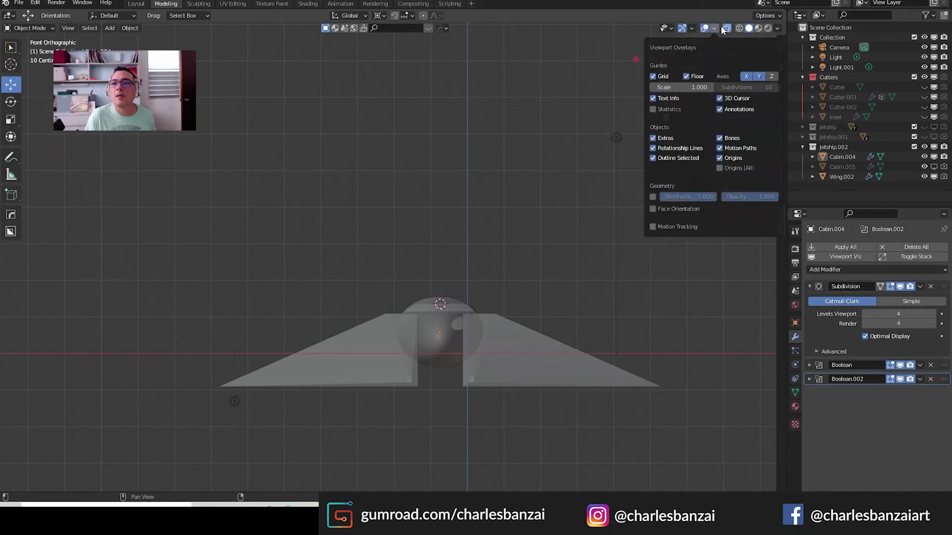
{"action": "left_click", "coordinate": [725, 30]}
{"action": "left_click", "coordinate": [724, 28]}
{"action": "mouse_move", "coordinate": [512, 258]}
{"action": "middle_mouse_down"}
{"action": "mouse_move", "coordinate": [527, 323]}
{"action": "mouse_move", "coordinate": [531, 282]}
{"action": "mouse_move", "coordinate": [434, 312]}
{"action": "mouse_move", "coordinate": [543, 323]}
{"action": "mouse_move", "coordinate": [627, 245]}
{"action": "mouse_move", "coordinate": [659, 245]}
{"action": "mouse_move", "coordinate": [517, 373]}
{"action": "middle_mouse_up"}
{"action": "scroll", "coordinate": [543, 323], "scroll_direction": "down", "scroll_amount": 4}
{"action": "scroll", "coordinate": [659, 245], "scroll_direction": "up", "scroll_amount": 2}
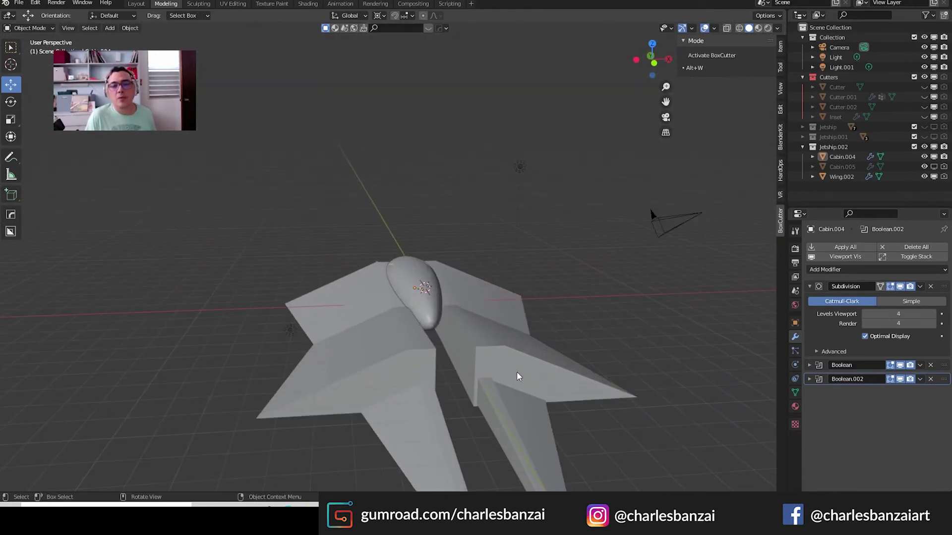
{"action": "middle_click_drag", "start_coordinate": [541, 338], "coordinate": [602, 326]}
{"action": "scroll", "coordinate": [603, 325], "scroll_direction": "down", "scroll_amount": 3}
{"action": "middle_click_drag", "start_coordinate": [540, 312], "coordinate": [547, 403]}
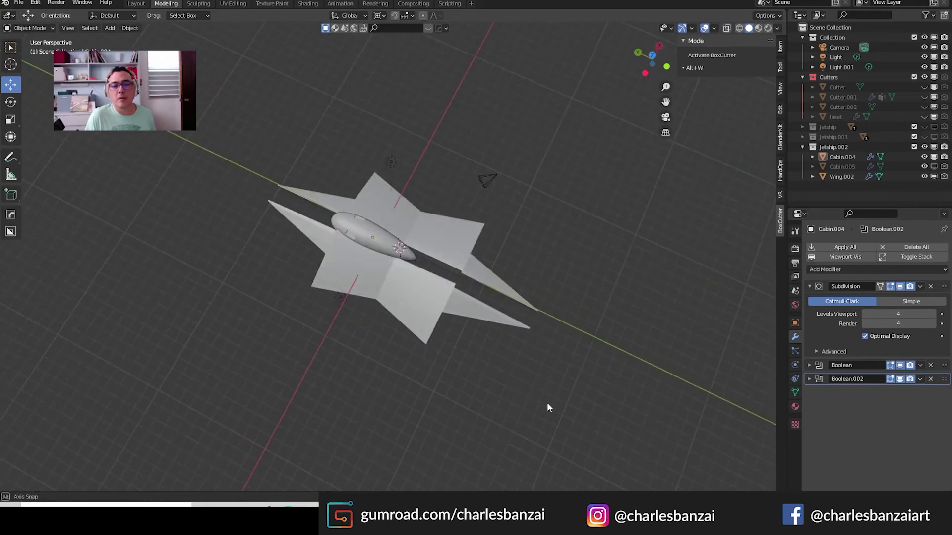
{"action": "mouse_move", "coordinate": [492, 334]}
{"action": "middle_mouse_down"}
{"action": "mouse_move", "coordinate": [484, 314]}
{"action": "mouse_move", "coordinate": [605, 246]}
{"action": "mouse_move", "coordinate": [517, 251]}
{"action": "mouse_move", "coordinate": [529, 207]}
{"action": "mouse_move", "coordinate": [542, 274]}
{"action": "mouse_move", "coordinate": [436, 276]}
{"action": "mouse_move", "coordinate": [406, 355]}
{"action": "mouse_move", "coordinate": [420, 325]}
{"action": "mouse_move", "coordinate": [402, 328]}
{"action": "mouse_move", "coordinate": [427, 263]}
{"action": "mouse_move", "coordinate": [423, 223]}
{"action": "mouse_move", "coordinate": [409, 228]}
{"action": "mouse_move", "coordinate": [415, 210]}
{"action": "mouse_move", "coordinate": [392, 315]}
{"action": "middle_mouse_up"}
{"action": "scroll", "coordinate": [404, 326], "scroll_direction": "up", "scroll_amount": 1}
{"action": "scroll", "coordinate": [412, 328], "scroll_direction": "up", "scroll_amount": 3}
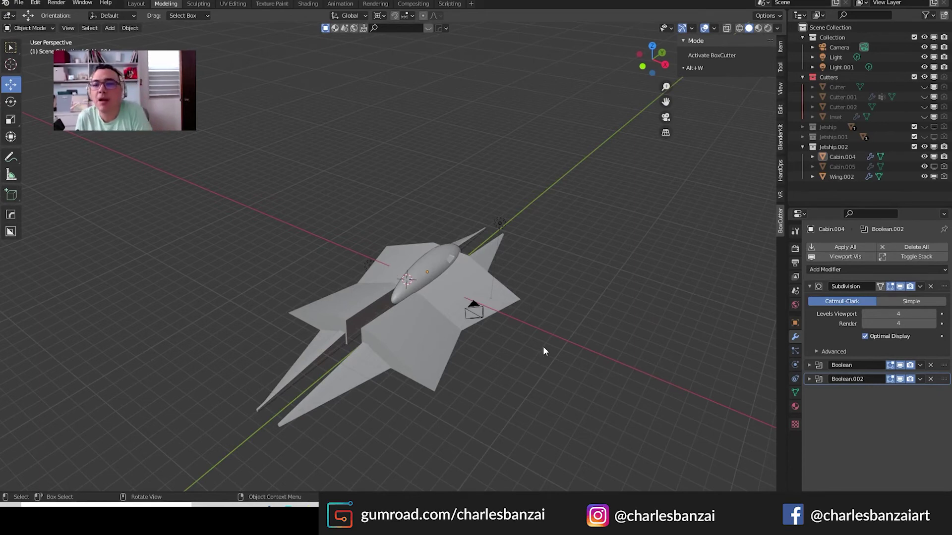
- Rename Jetship.002 to Jetship C, hide it, and show Jetship.001
{"action": "double_click", "coordinate": [838, 147]}
{"action": "key", "text": "BackSpace"}
{"action": "key", "text": "BackSpace"}
{"action": "key", "text": "BackSpace"}
{"action": "type", "text": "C"}
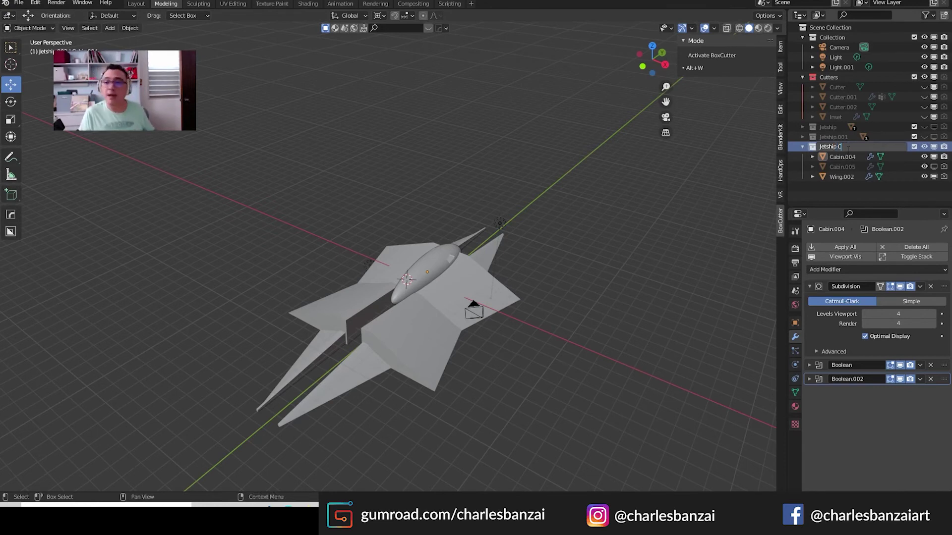
{"action": "key", "text": "Return"}
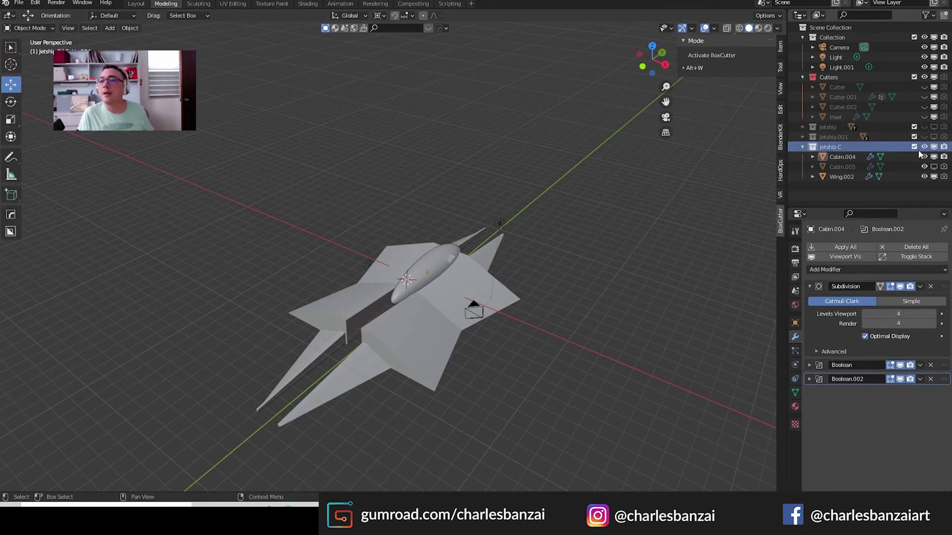
{"action": "left_click", "coordinate": [926, 147]}
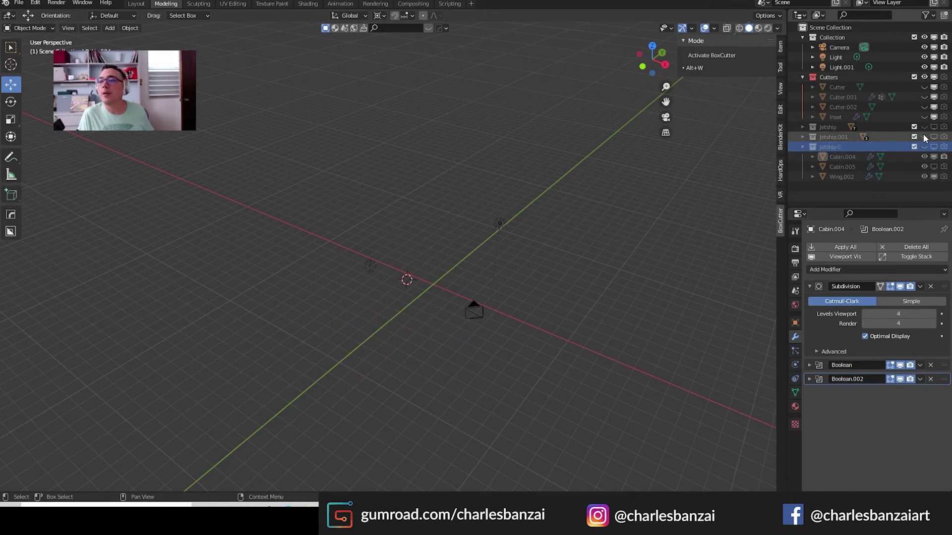
{"action": "left_click", "coordinate": [925, 137]}
- Rename Jetship.001 to Jetship B, hide it, and show the Jetship collection
{"action": "double_click", "coordinate": [846, 136]}
{"action": "type", "text": "B"}
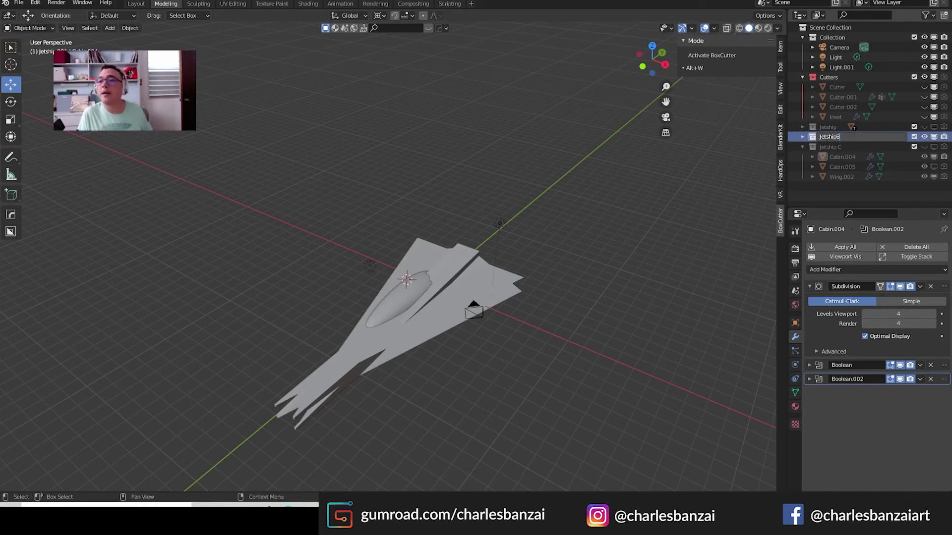
{"action": "key", "text": "Return"}
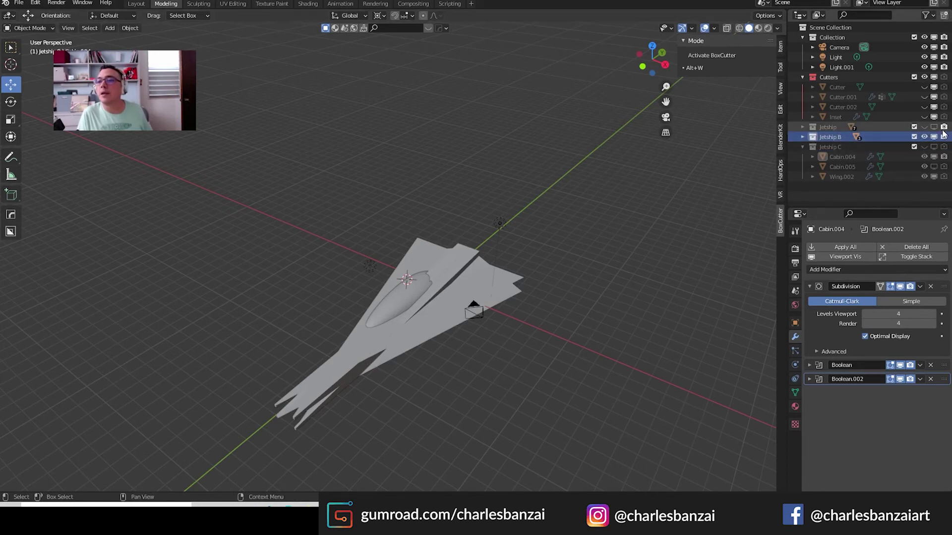
{"action": "left_click", "coordinate": [924, 137]}
{"action": "left_click", "coordinate": [924, 128]}
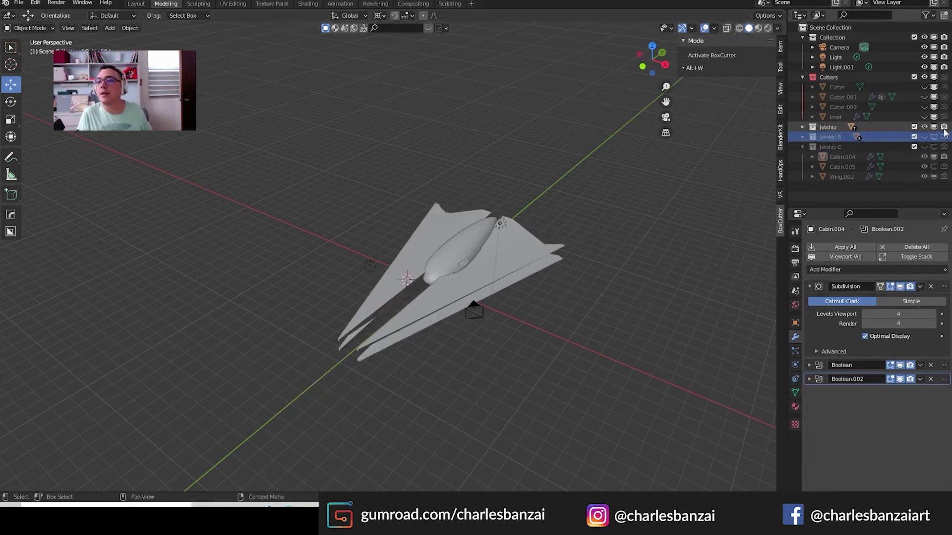
- Rename the Jetship collection to Jetship A
{"action": "left_click", "coordinate": [833, 130]}
{"action": "double_click", "coordinate": [838, 129]}
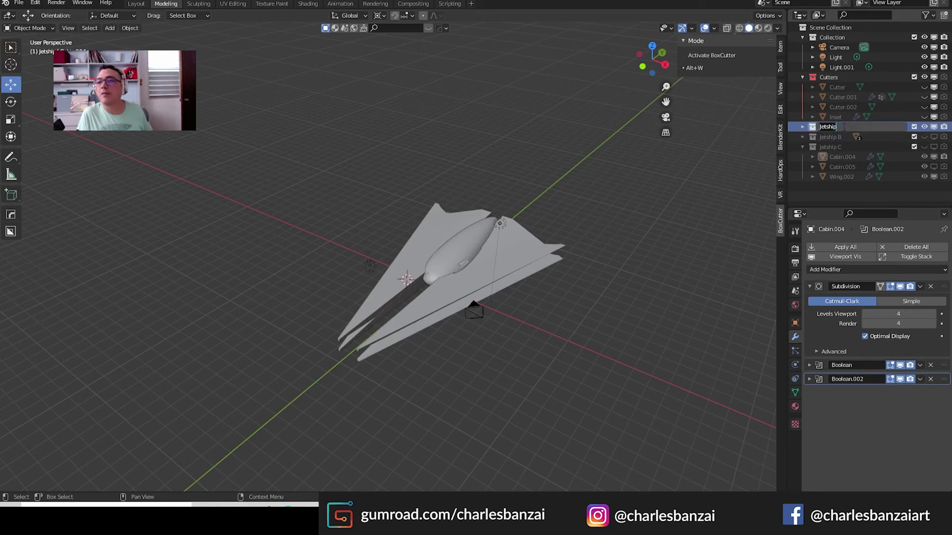
{"action": "type", "text": "A"}
{"action": "key", "text": "Return"}
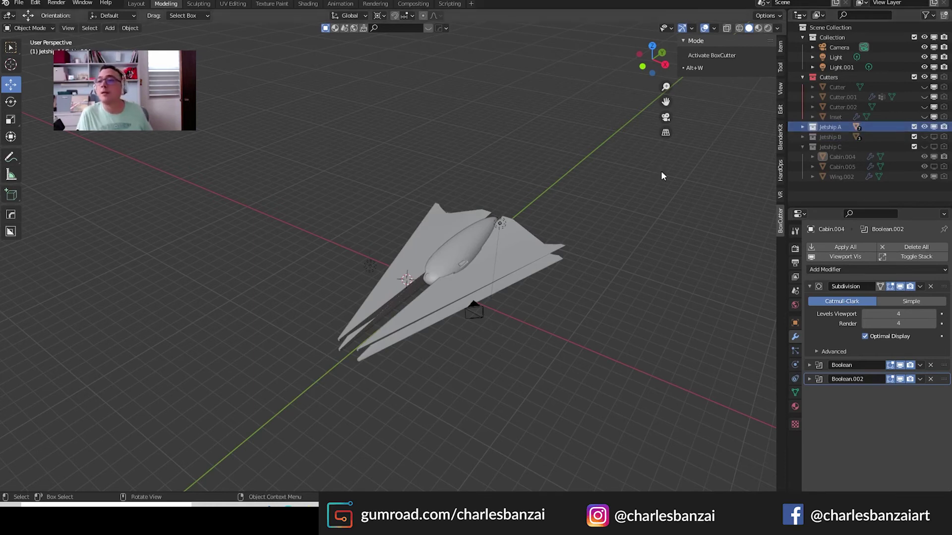
{"action": "scroll", "coordinate": [558, 255], "scroll_direction": "up", "scroll_amount": 3}
{"action": "scroll", "coordinate": [585, 241], "scroll_direction": "up", "scroll_amount": 2}
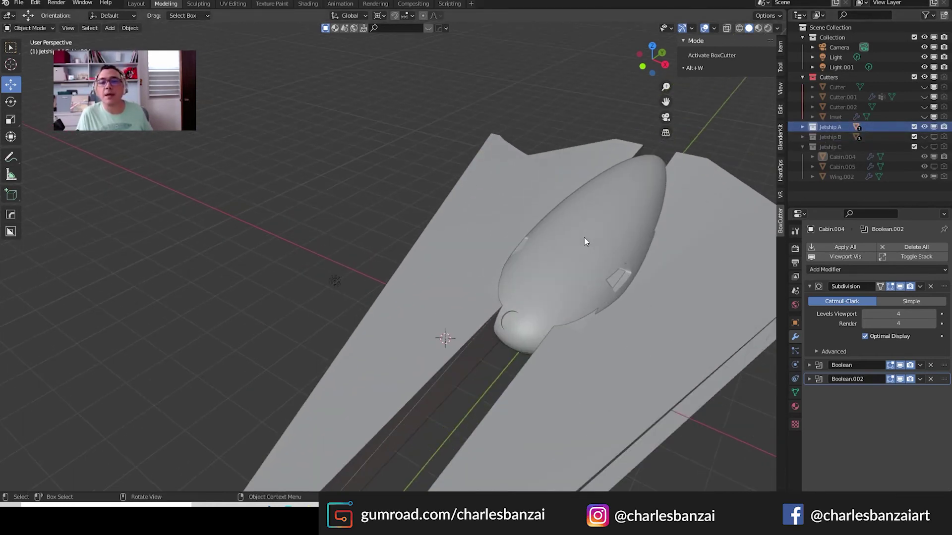
{"action": "mouse_move", "coordinate": [585, 241]}
{"action": "middle_mouse_down"}
{"action": "mouse_move", "coordinate": [602, 250]}
{"action": "mouse_move", "coordinate": [679, 228]}
{"action": "mouse_move", "coordinate": [537, 282]}
{"action": "mouse_move", "coordinate": [429, 255]}
{"action": "mouse_move", "coordinate": [385, 276]}
{"action": "mouse_move", "coordinate": [352, 355]}
{"action": "mouse_move", "coordinate": [415, 293]}
{"action": "mouse_move", "coordinate": [509, 302]}
{"action": "mouse_move", "coordinate": [495, 295]}
{"action": "mouse_move", "coordinate": [498, 303]}
{"action": "mouse_move", "coordinate": [575, 252]}
{"action": "mouse_move", "coordinate": [497, 278]}
{"action": "mouse_move", "coordinate": [504, 341]}
{"action": "middle_mouse_up"}
{"action": "scroll", "coordinate": [537, 277], "scroll_direction": "up", "scroll_amount": 3}
{"action": "scroll", "coordinate": [537, 276], "scroll_direction": "down", "scroll_amount": 6}
{"action": "scroll", "coordinate": [498, 299], "scroll_direction": "up", "scroll_amount": 2}
{"action": "scroll", "coordinate": [498, 301], "scroll_direction": "up", "scroll_amount": 3}
{"action": "scroll", "coordinate": [498, 301], "scroll_direction": "down", "scroll_amount": 3}
{"action": "scroll", "coordinate": [541, 276], "scroll_direction": "down", "scroll_amount": 3}
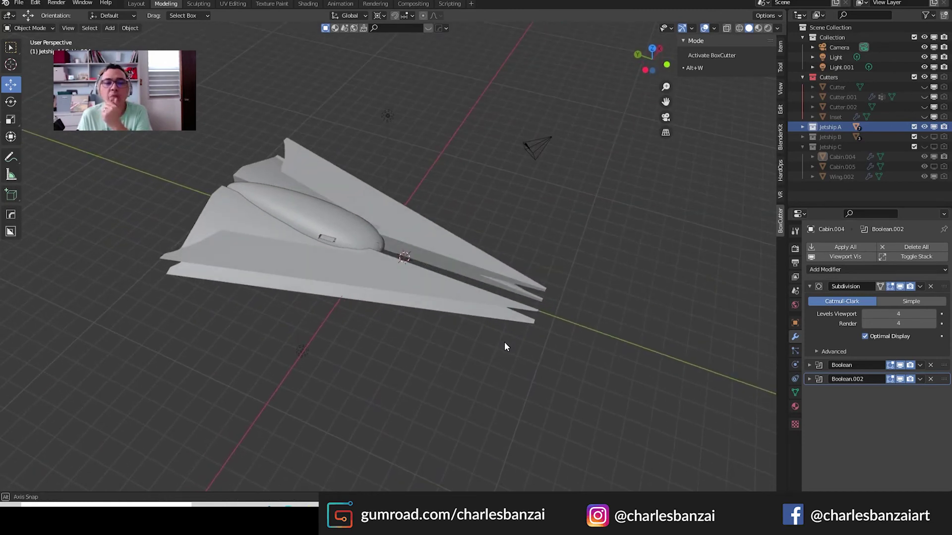
{"action": "scroll", "coordinate": [476, 315], "scroll_direction": "down", "scroll_amount": 2}
{"action": "mouse_move", "coordinate": [465, 296]}
{"action": "middle_mouse_down"}
{"action": "mouse_move", "coordinate": [450, 362]}
{"action": "mouse_move", "coordinate": [537, 236]}
{"action": "mouse_move", "coordinate": [589, 264]}
{"action": "mouse_move", "coordinate": [608, 263]}
{"action": "mouse_move", "coordinate": [500, 264]}
{"action": "mouse_move", "coordinate": [429, 299]}
{"action": "middle_mouse_up"}
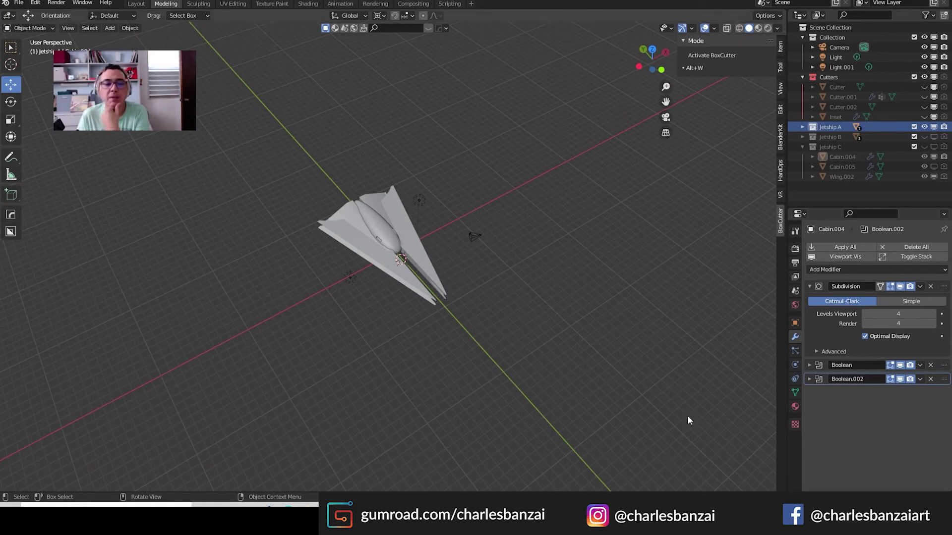
{"action": "scroll", "coordinate": [556, 272], "scroll_direction": "up", "scroll_amount": 3}
{"action": "scroll", "coordinate": [569, 255], "scroll_direction": "up", "scroll_amount": 3}
{"action": "mouse_move", "coordinate": [569, 255]}
{"action": "middle_mouse_down"}
{"action": "mouse_move", "coordinate": [498, 267]}
{"action": "mouse_move", "coordinate": [459, 225]}
{"action": "mouse_move", "coordinate": [442, 231]}
{"action": "middle_mouse_up"}
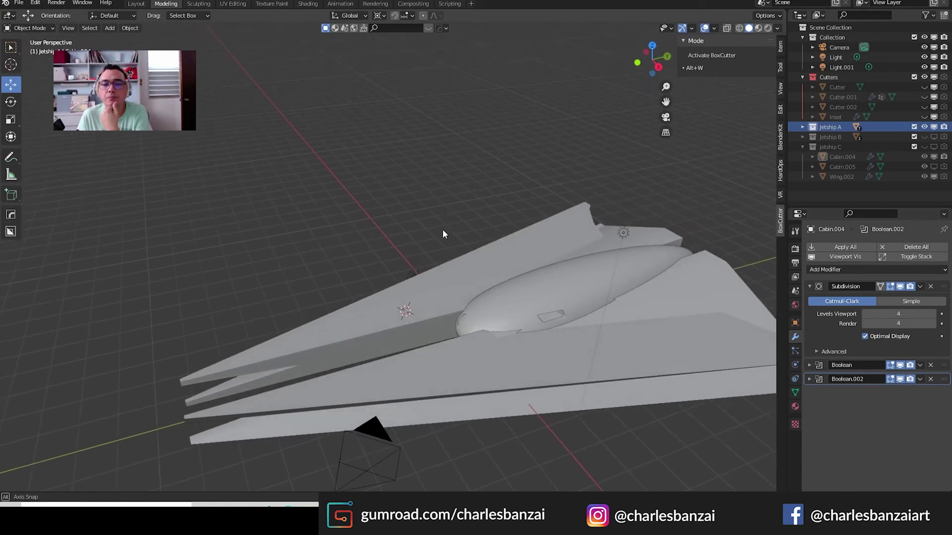
{"action": "scroll", "coordinate": [442, 231], "scroll_direction": "down", "scroll_amount": 2}
{"action": "scroll", "coordinate": [443, 233], "scroll_direction": "up", "scroll_amount": 2}
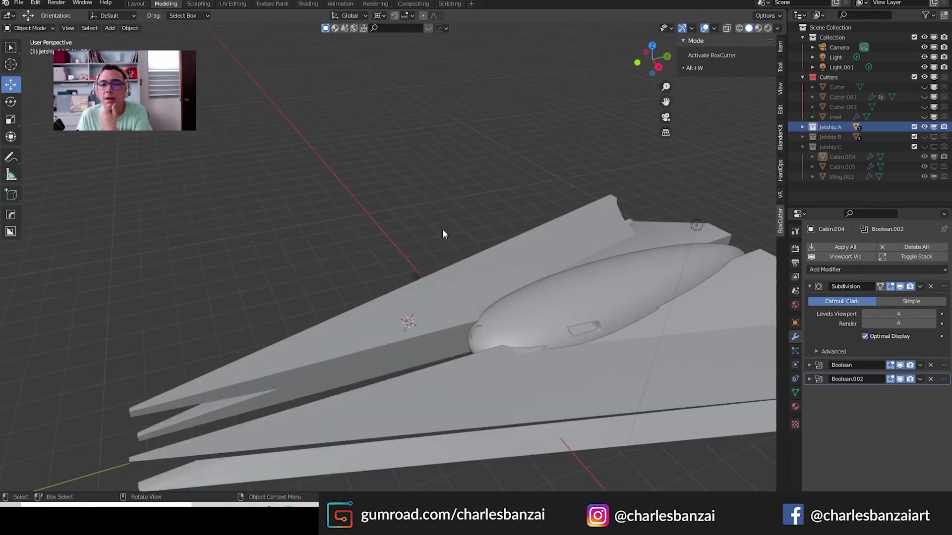
{"action": "scroll", "coordinate": [443, 233], "scroll_direction": "down", "scroll_amount": 2}
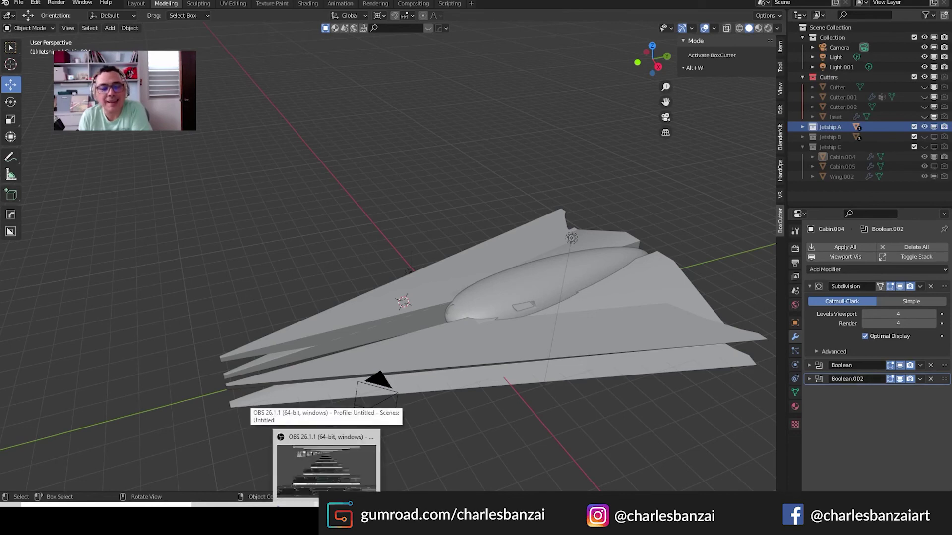
{"action": "left_click", "coordinate": [326, 461]}
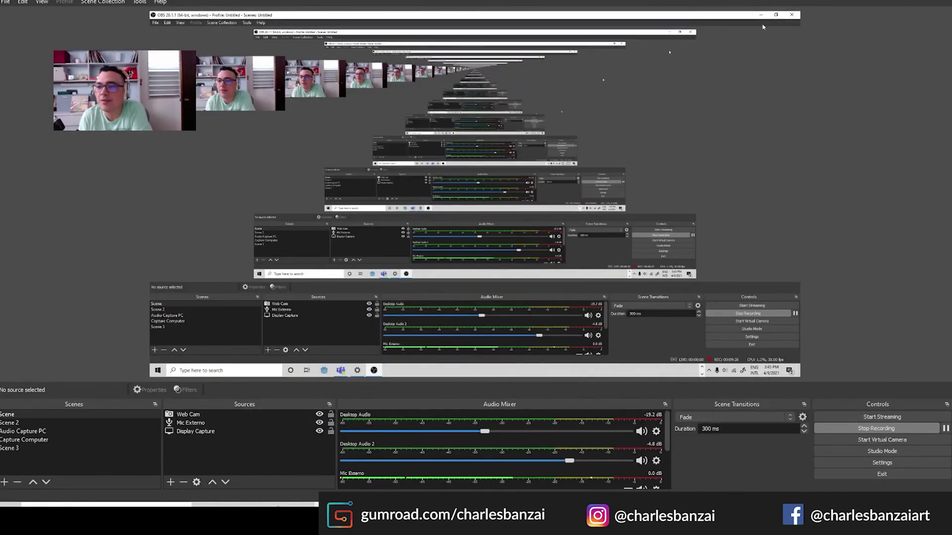
{"action": "left_click", "coordinate": [898, 5]}
- Hide Jetship A and show Jetship B, orbiting to a tilted view of it
{"action": "scroll", "coordinate": [555, 338], "scroll_direction": "up", "scroll_amount": 2}
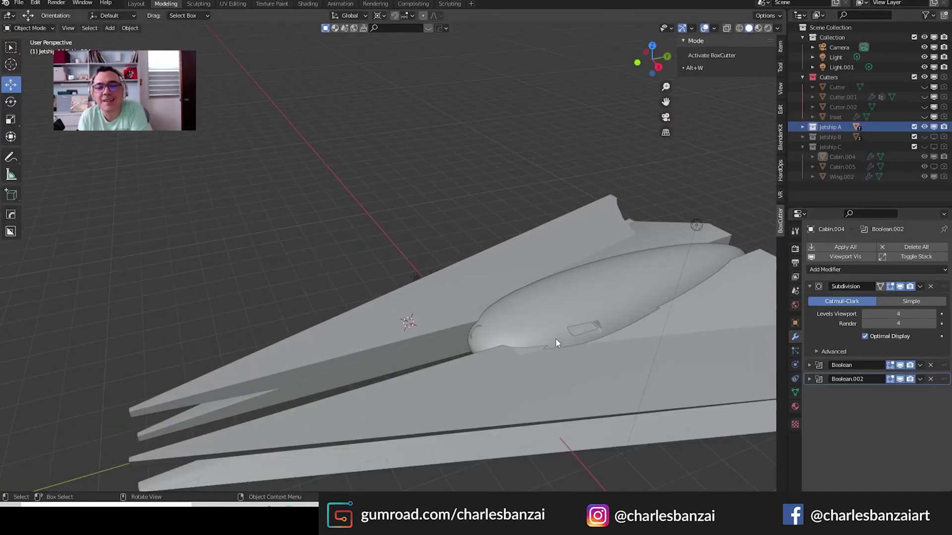
{"action": "scroll", "coordinate": [555, 338], "scroll_direction": "down", "scroll_amount": 2}
{"action": "mouse_move", "coordinate": [555, 338]}
{"action": "middle_mouse_down"}
{"action": "mouse_move", "coordinate": [643, 341]}
{"action": "mouse_move", "coordinate": [629, 302]}
{"action": "mouse_move", "coordinate": [633, 313]}
{"action": "middle_mouse_up"}
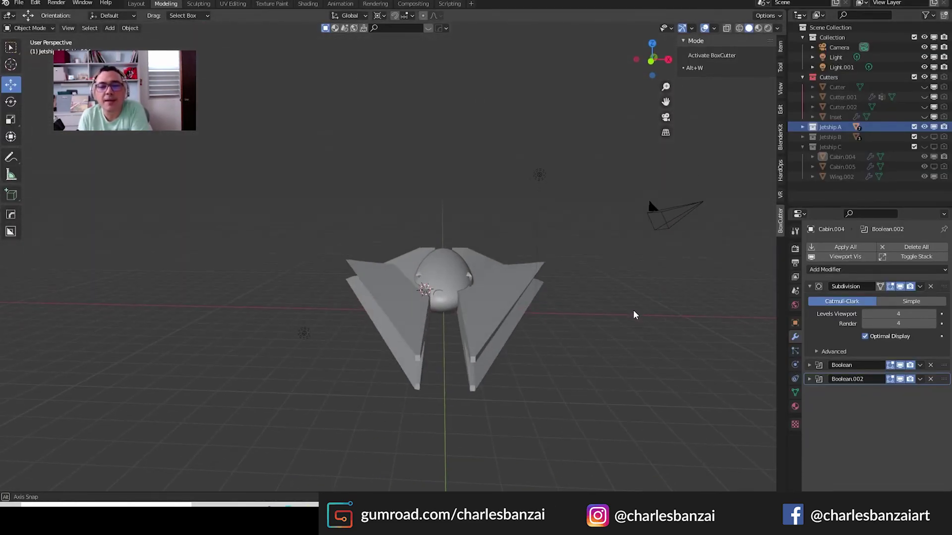
{"action": "left_click", "coordinate": [925, 127]}
{"action": "left_click", "coordinate": [924, 137]}
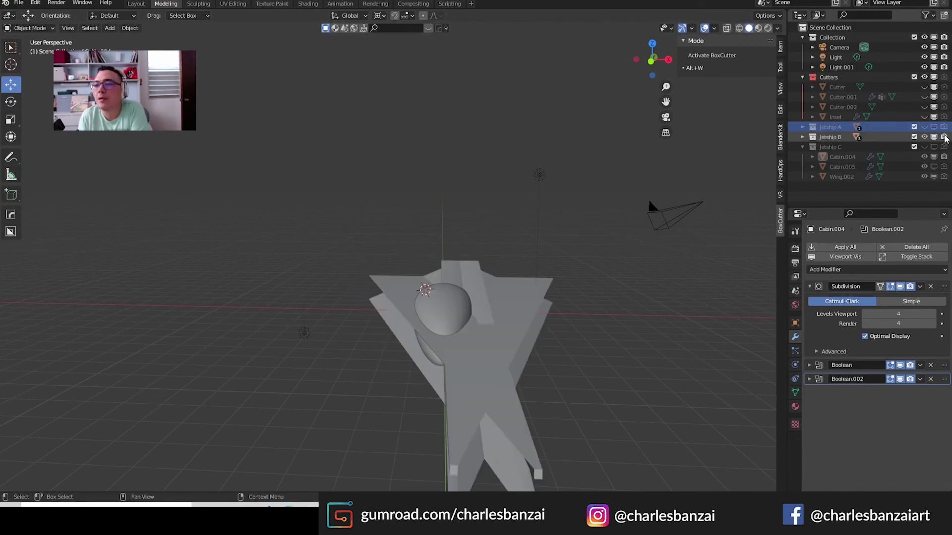
{"action": "mouse_move", "coordinate": [712, 255]}
{"action": "middle_mouse_down"}
{"action": "mouse_move", "coordinate": [648, 308]}
{"action": "mouse_move", "coordinate": [627, 303]}
{"action": "mouse_move", "coordinate": [671, 285]}
{"action": "mouse_move", "coordinate": [703, 323]}
{"action": "mouse_move", "coordinate": [660, 365]}
{"action": "mouse_move", "coordinate": [612, 291]}
{"action": "mouse_move", "coordinate": [547, 308]}
{"action": "mouse_move", "coordinate": [593, 353]}
{"action": "middle_mouse_up"}
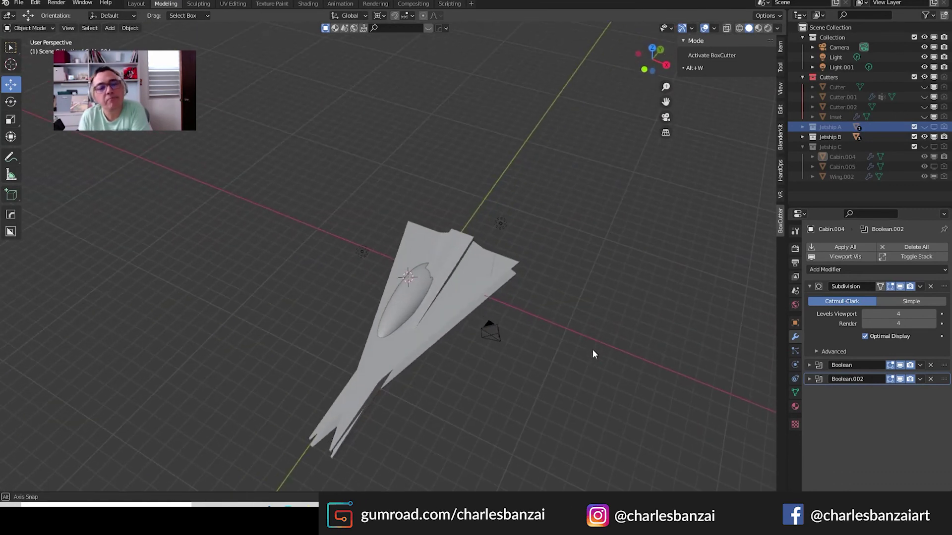
- Hide Jetship B, show Jetship C, and orbit to a new angle on it
{"action": "left_click", "coordinate": [924, 136]}
{"action": "left_click", "coordinate": [924, 147]}
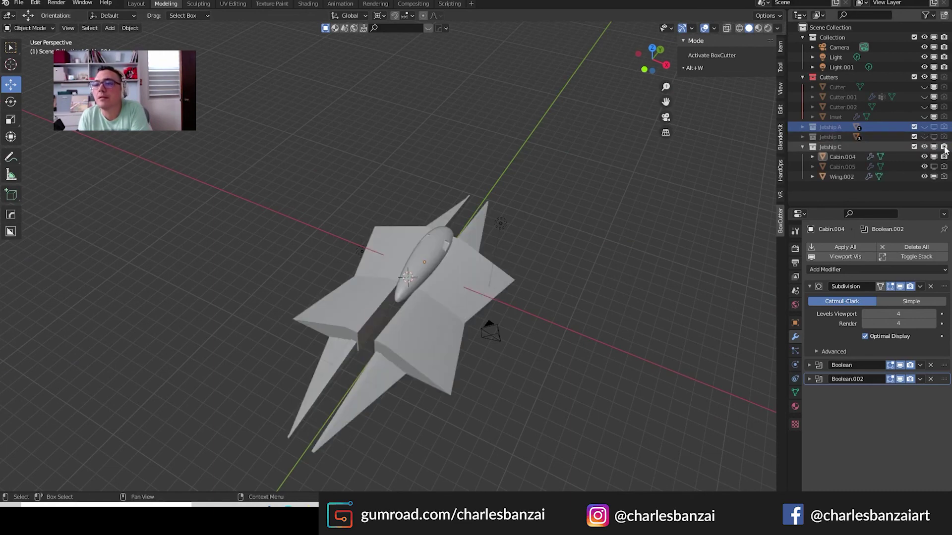
{"action": "scroll", "coordinate": [621, 277], "scroll_direction": "down", "scroll_amount": 2}
{"action": "mouse_move", "coordinate": [563, 253]}
{"action": "middle_mouse_down"}
{"action": "mouse_move", "coordinate": [684, 218]}
{"action": "mouse_move", "coordinate": [698, 308]}
{"action": "mouse_move", "coordinate": [670, 251]}
{"action": "mouse_move", "coordinate": [582, 272]}
{"action": "mouse_move", "coordinate": [694, 244]}
{"action": "mouse_move", "coordinate": [615, 274]}
{"action": "mouse_move", "coordinate": [582, 310]}
{"action": "mouse_move", "coordinate": [584, 330]}
{"action": "mouse_move", "coordinate": [582, 303]}
{"action": "middle_mouse_up"}
{"action": "scroll", "coordinate": [586, 269], "scroll_direction": "up", "scroll_amount": 3}
{"action": "scroll", "coordinate": [586, 270], "scroll_direction": "down", "scroll_amount": 3}
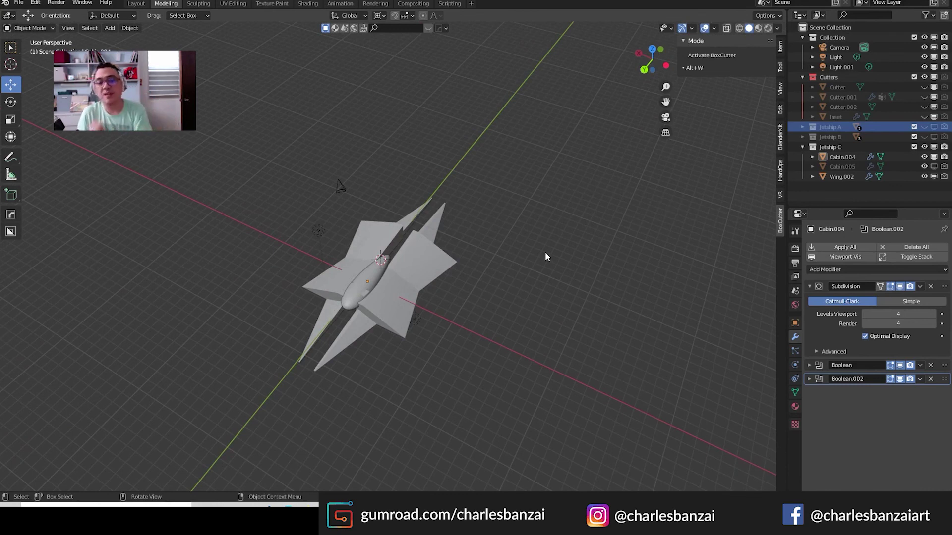
{"action": "scroll", "coordinate": [465, 244], "scroll_direction": "up", "scroll_amount": 2}
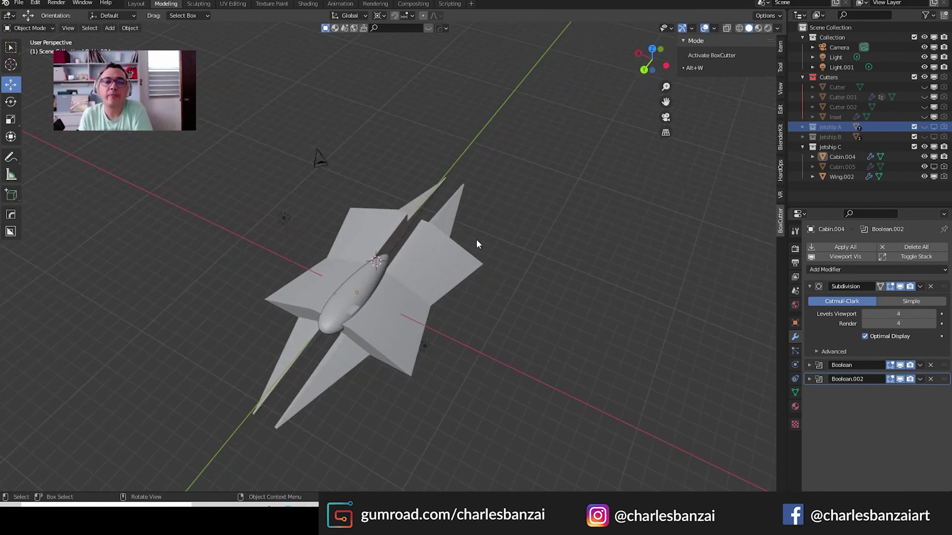